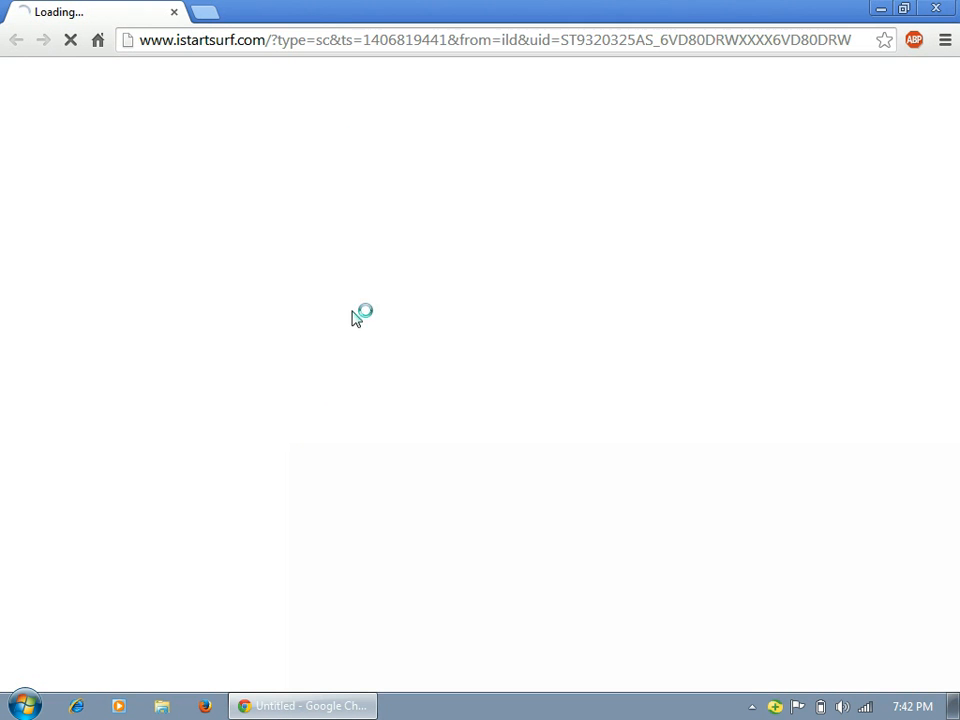
# - Go to google.co.in, search for 'godaddy' and open the GoDaddy Official Site ad
pyautogui.click(345, 44)
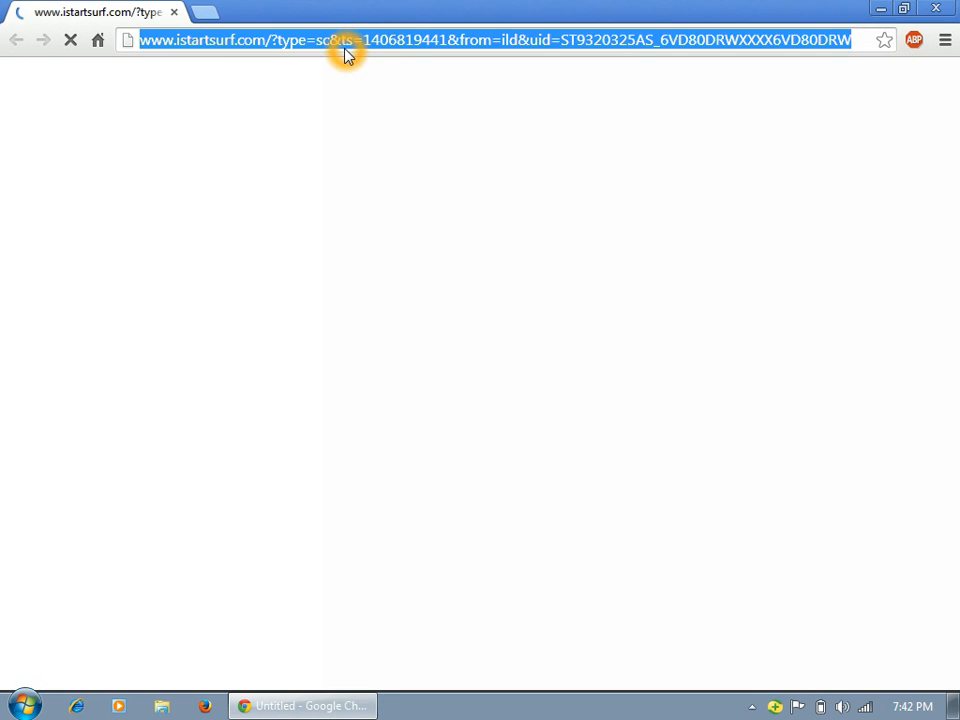
pyautogui.write('goo')
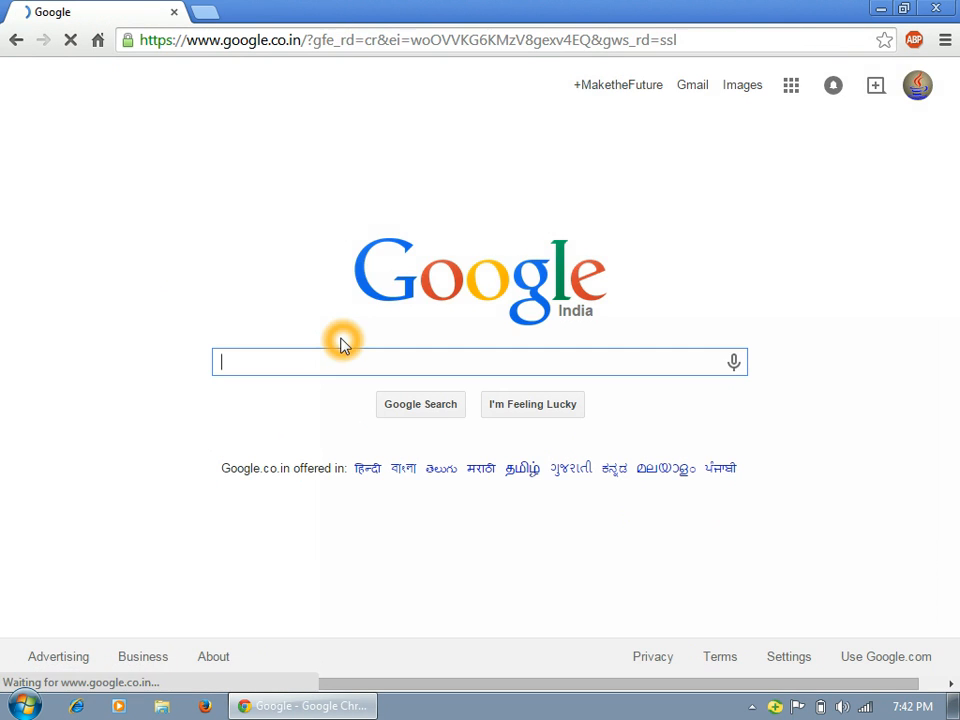
pyautogui.click(333, 354)
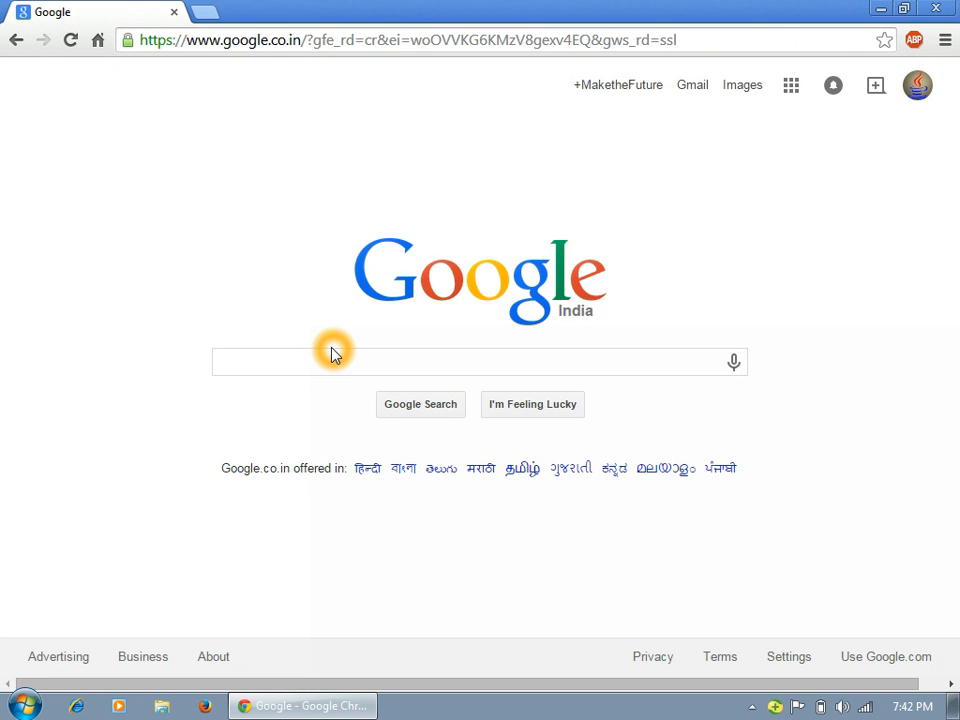
pyautogui.click(330, 356)
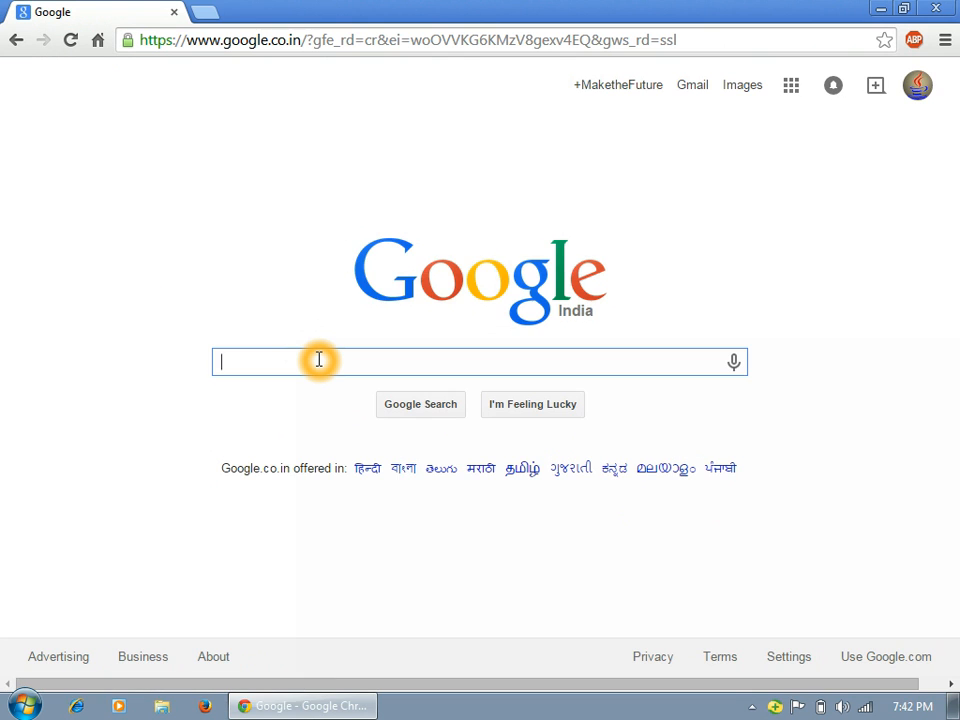
pyautogui.write('godaddy')
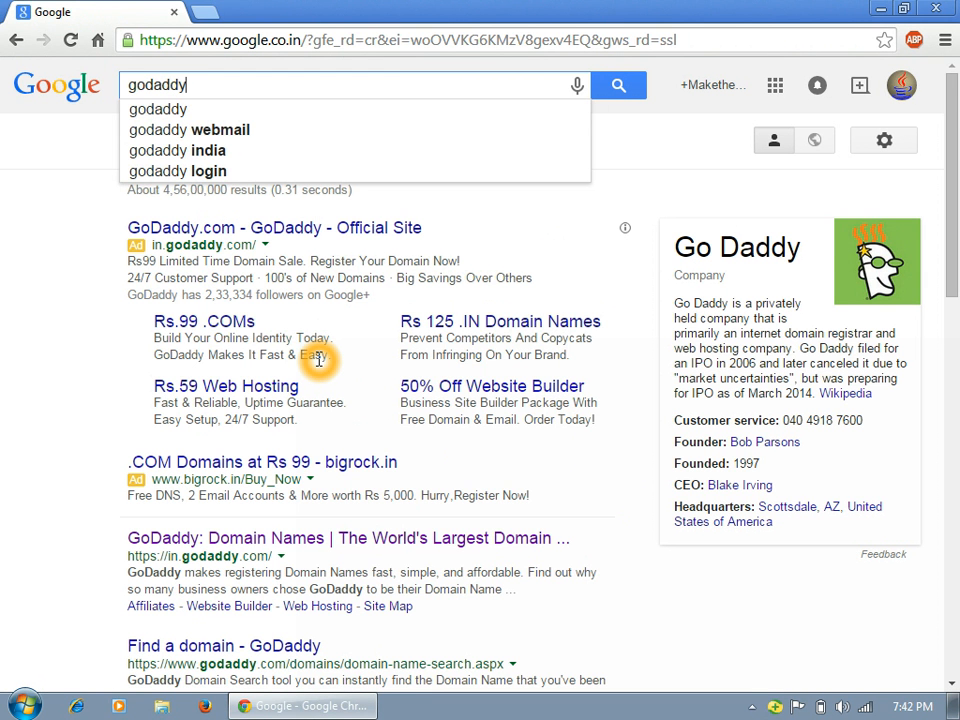
pyautogui.press('Return')
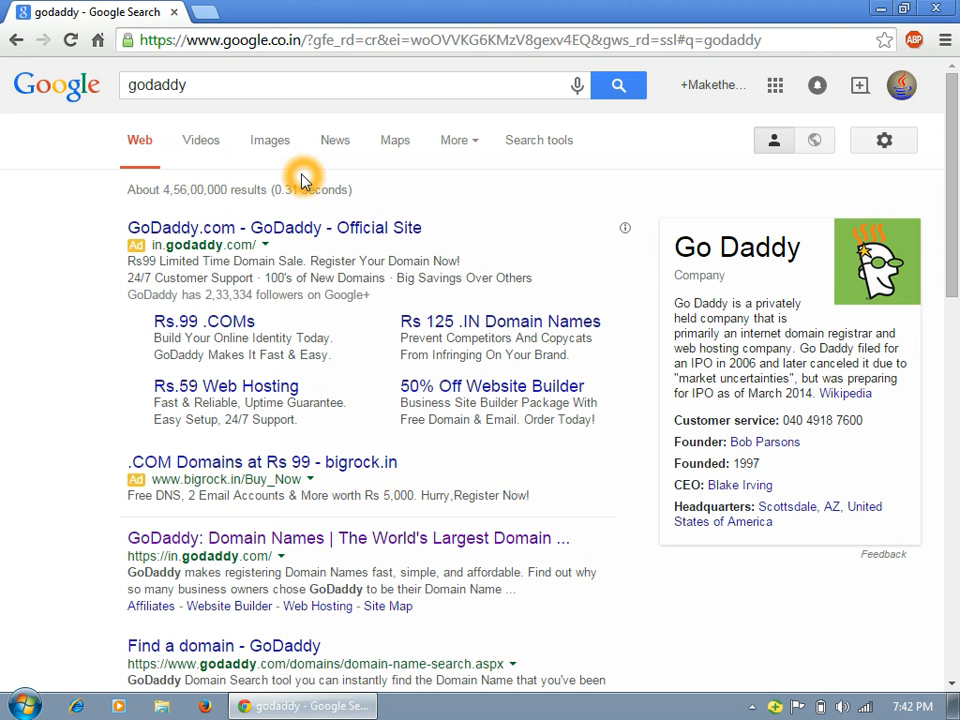
pyautogui.click(296, 228)
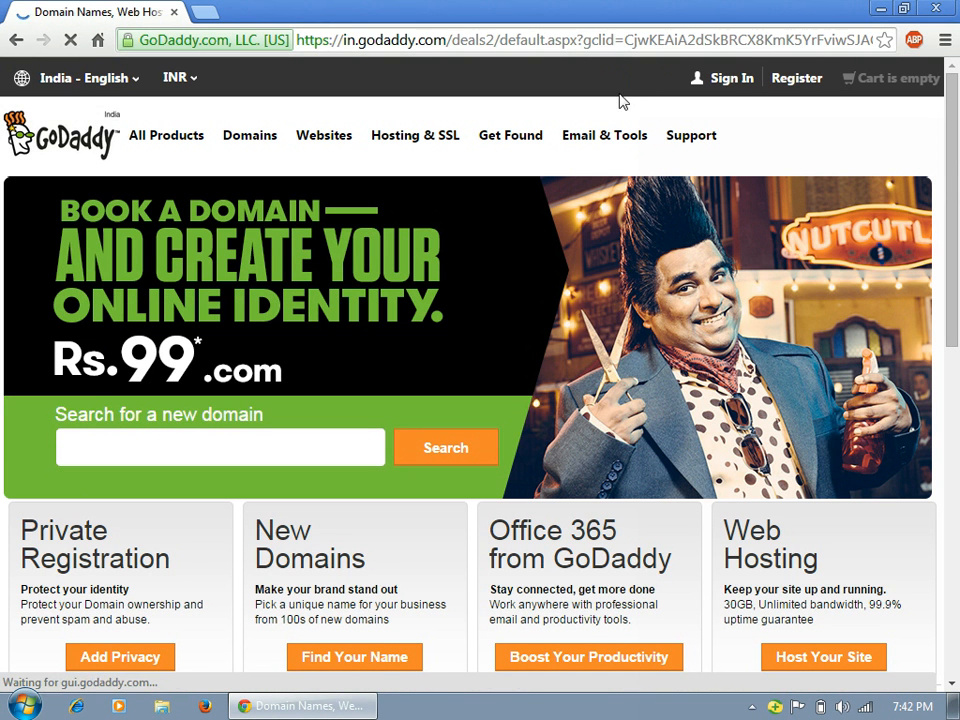
# - Sign in to GoDaddy with the account username and password
pyautogui.click(722, 86)
pyautogui.click(722, 89)
pyautogui.click(722, 88)
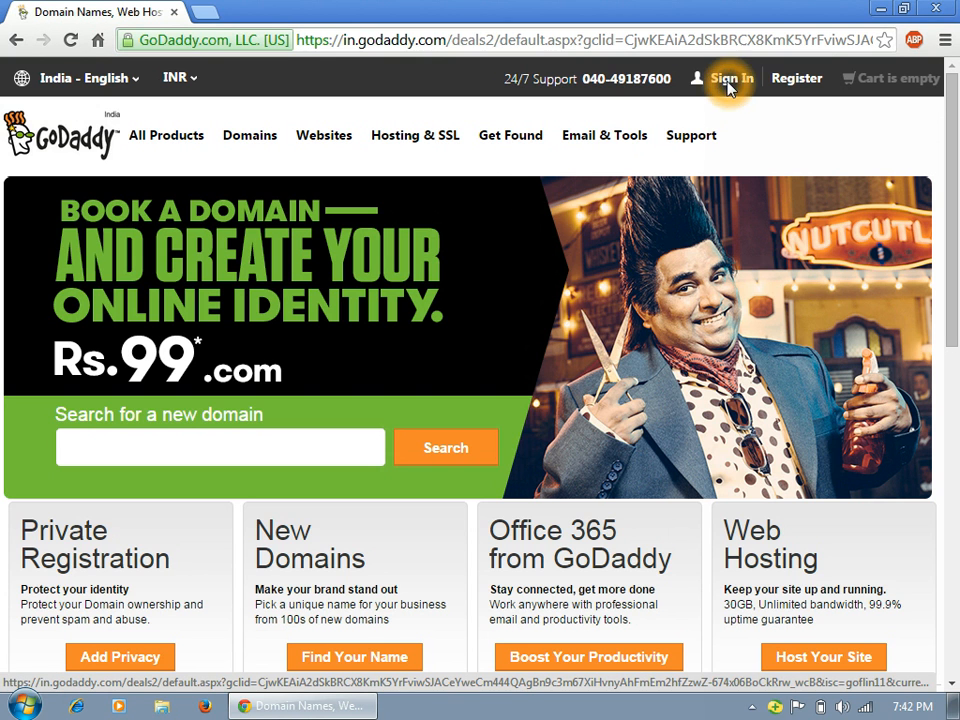
pyautogui.click(708, 206)
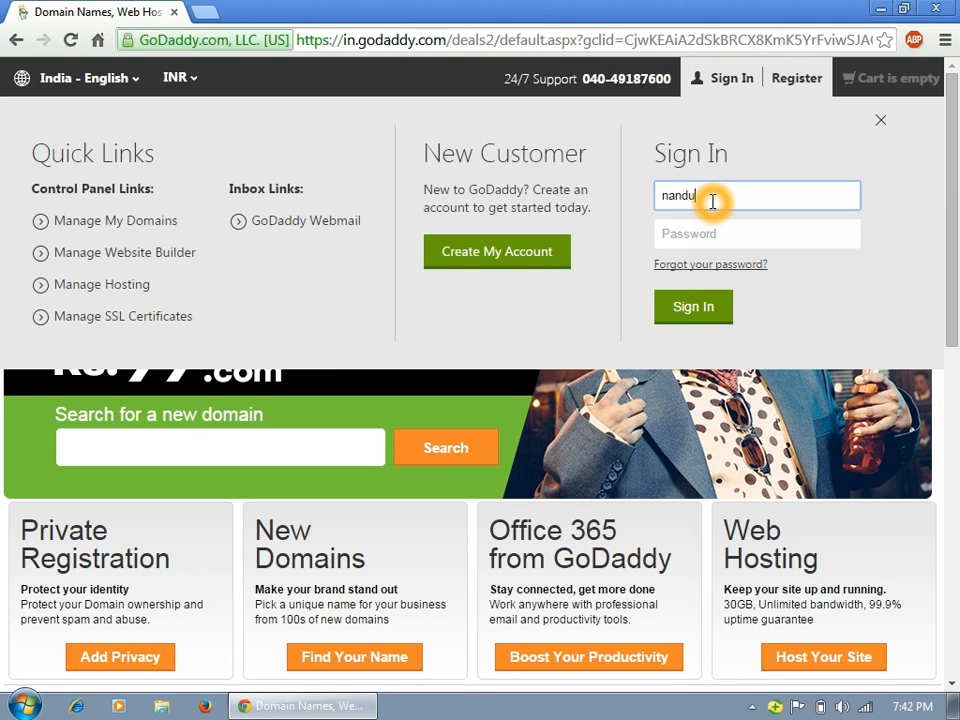
pyautogui.write('nandu1162')
pyautogui.press('Tab')
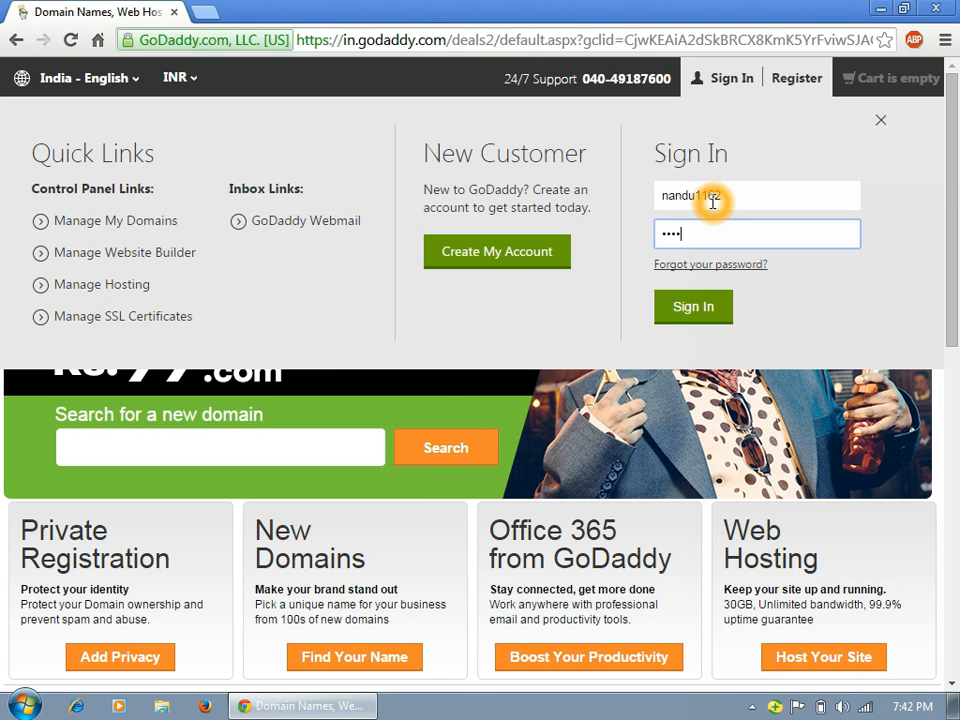
pyautogui.press('Return')
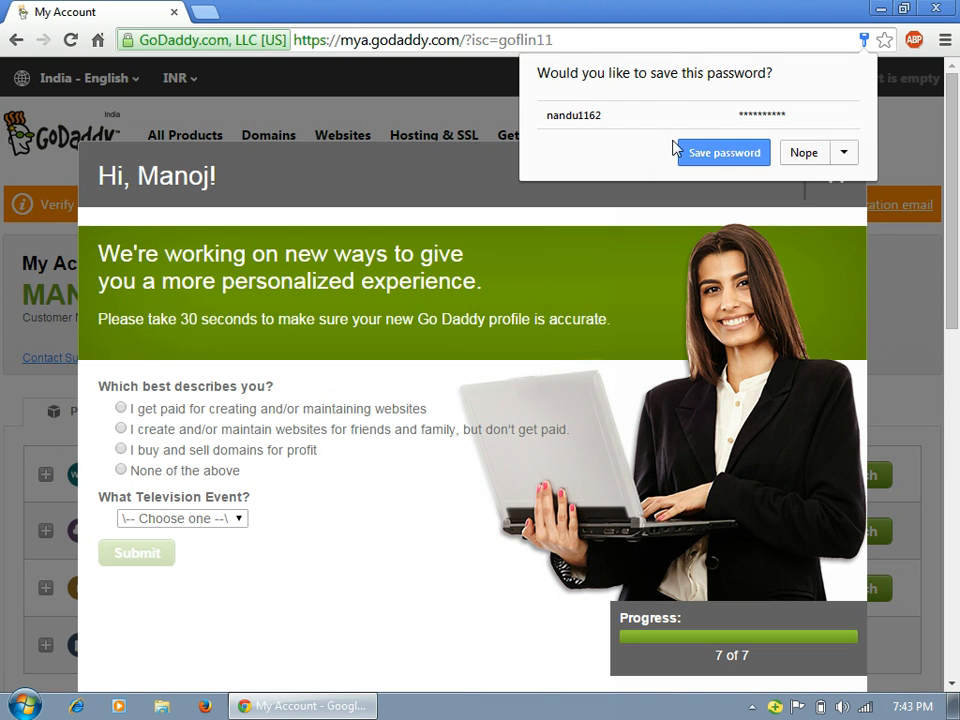
# - Decline Chrome's save-password offer, answer 'I buy and sell domains', and close the profile survey
pyautogui.click(801, 155)
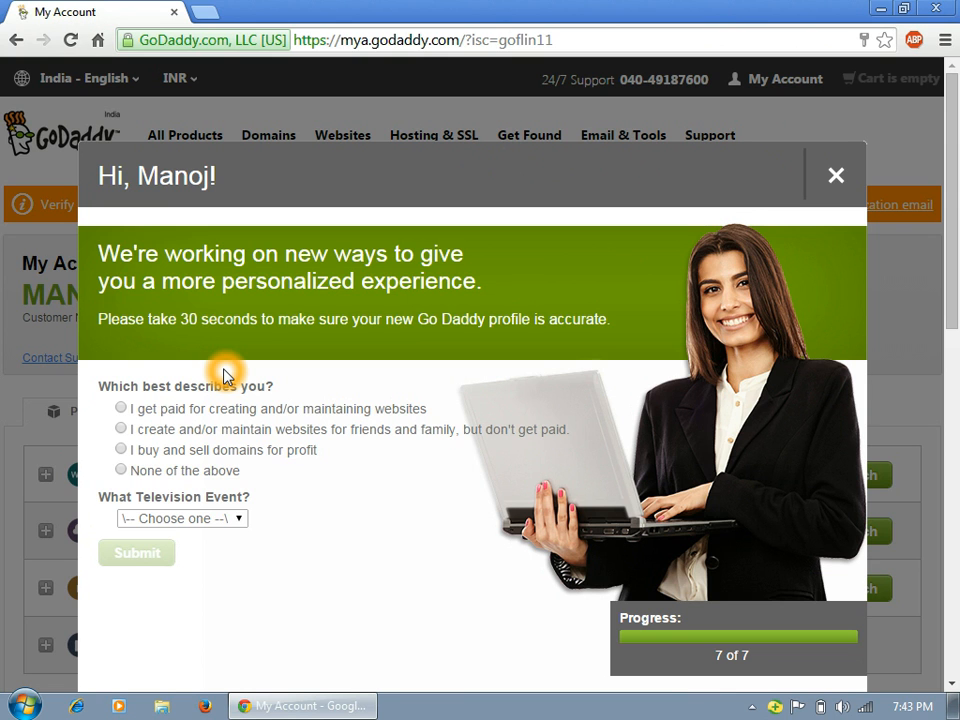
pyautogui.click(253, 458)
pyautogui.click(836, 176)
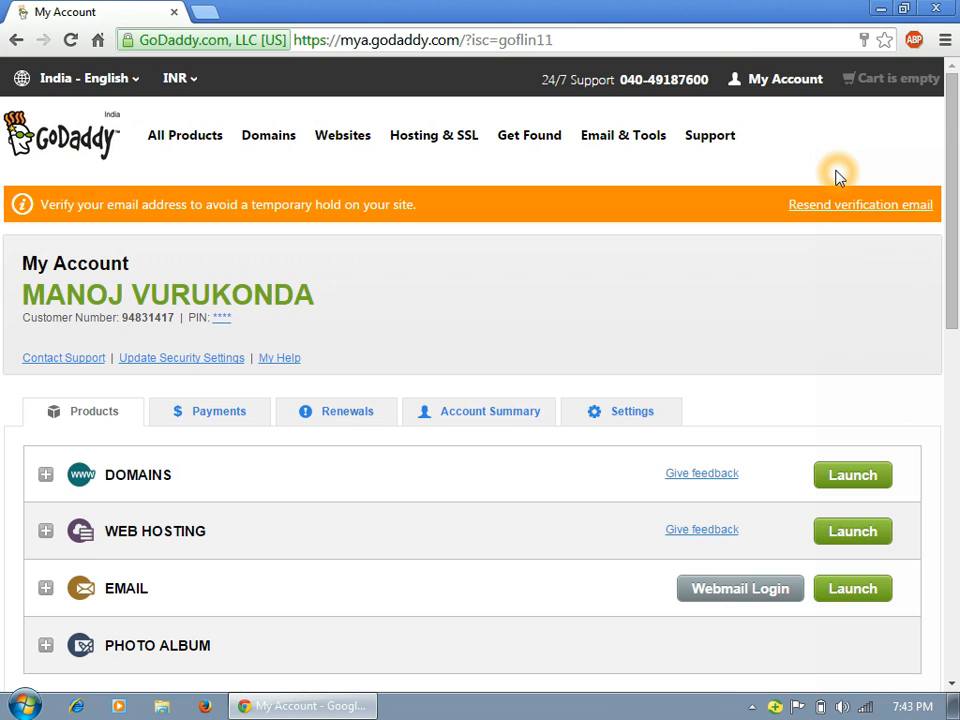
# - Scroll the My Account page and launch Domains to list MAKETHEFUTUREJAVA.COM
pyautogui.moveTo(957, 174); pyautogui.dragTo(956, 222)
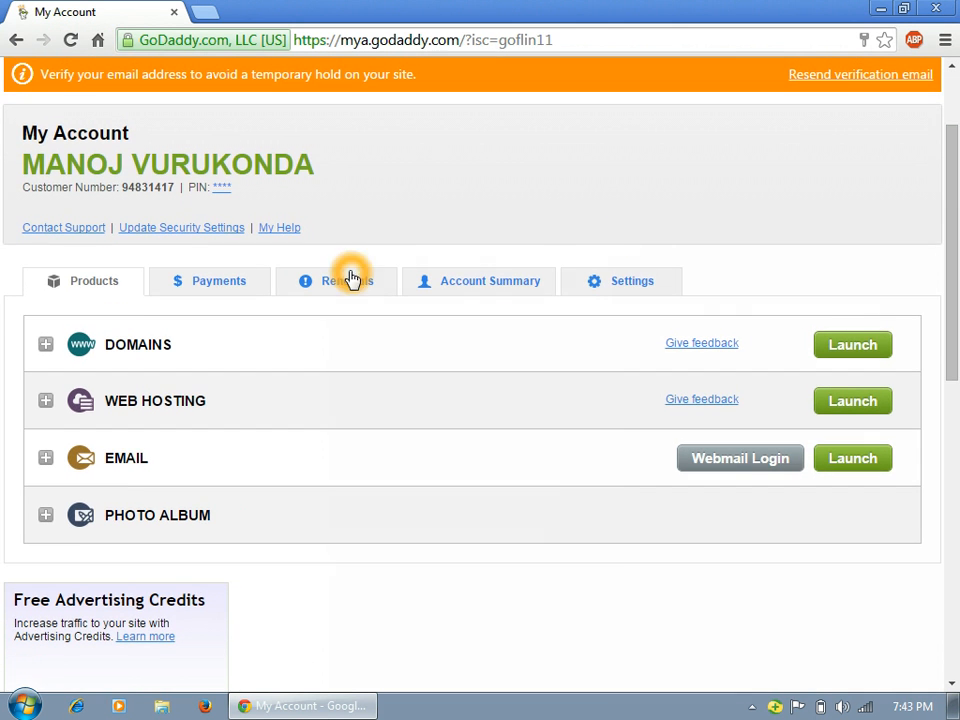
pyautogui.click(134, 348)
pyautogui.click(145, 405)
pyautogui.click(133, 460)
pyautogui.click(150, 529)
pyautogui.click(143, 360)
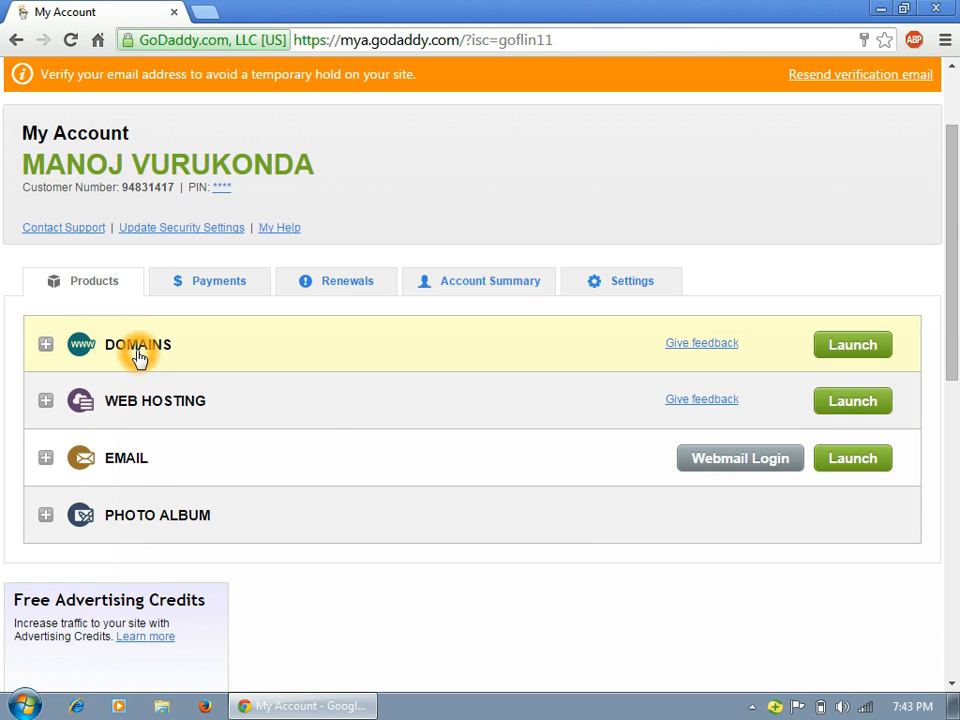
pyautogui.click(546, 429)
pyautogui.click(836, 350)
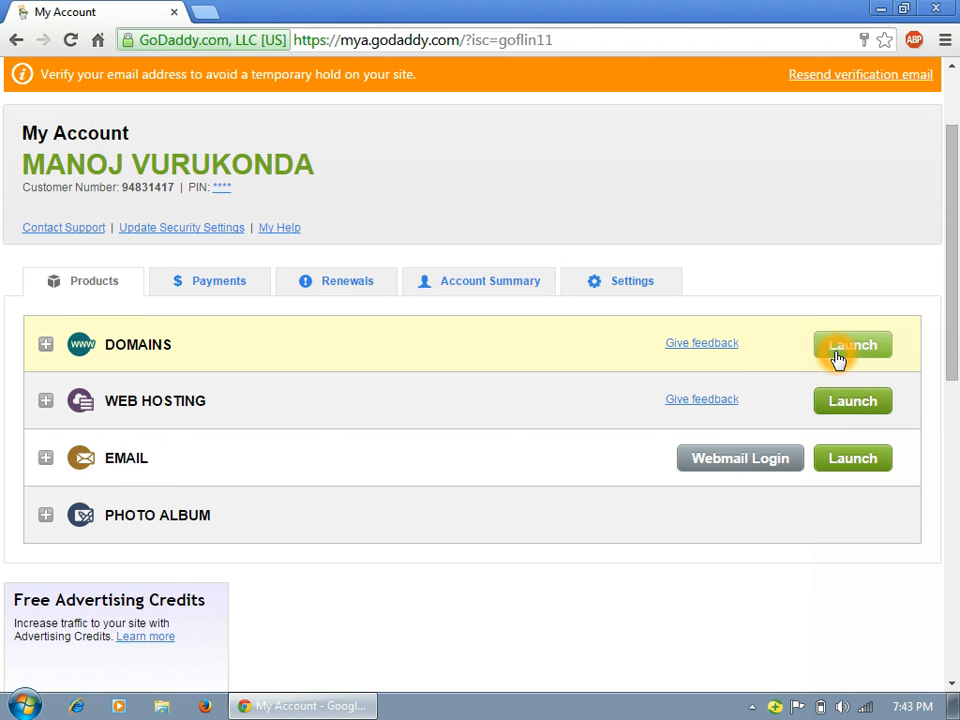
pyautogui.click(728, 283)
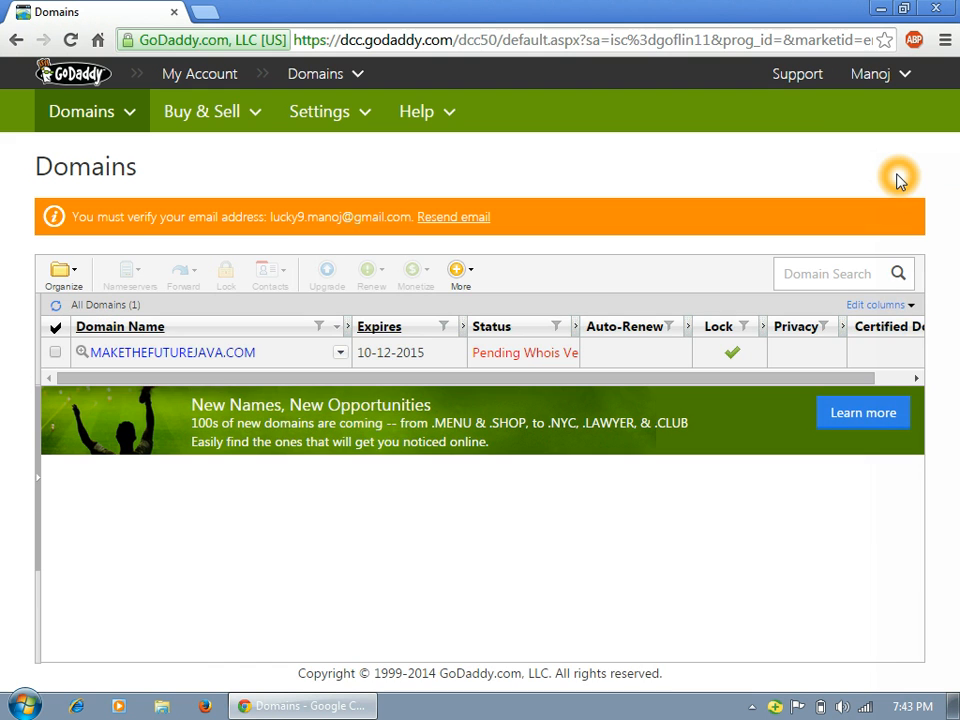
# - View the MAKETHEFUTUREJAVA.COM details, dismiss the security popup, and go back to My Account
pyautogui.click(132, 356)
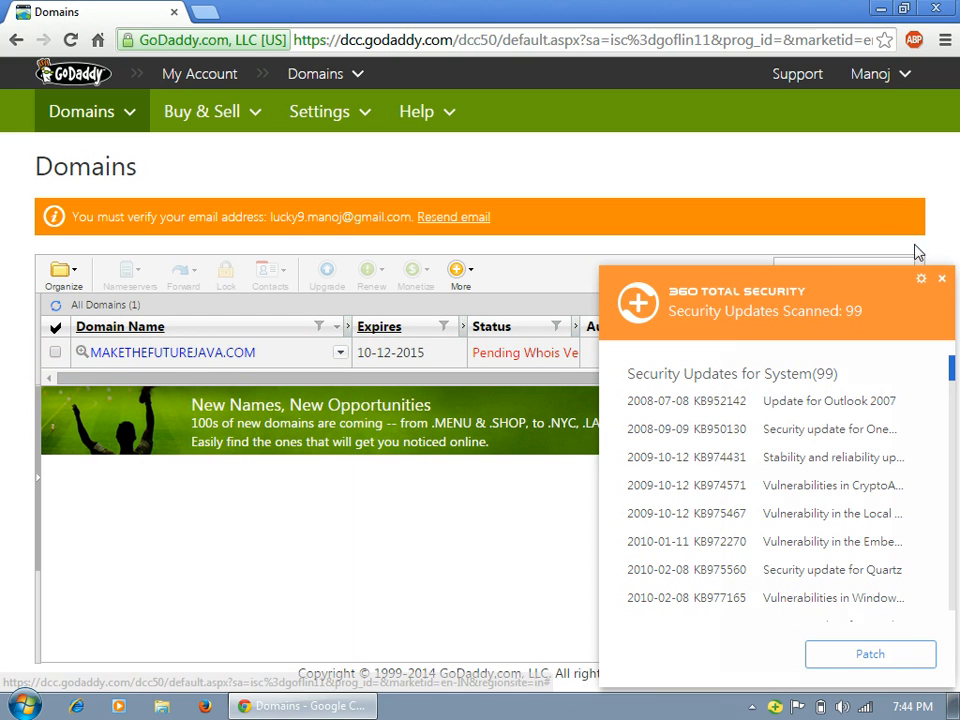
pyautogui.click(941, 278)
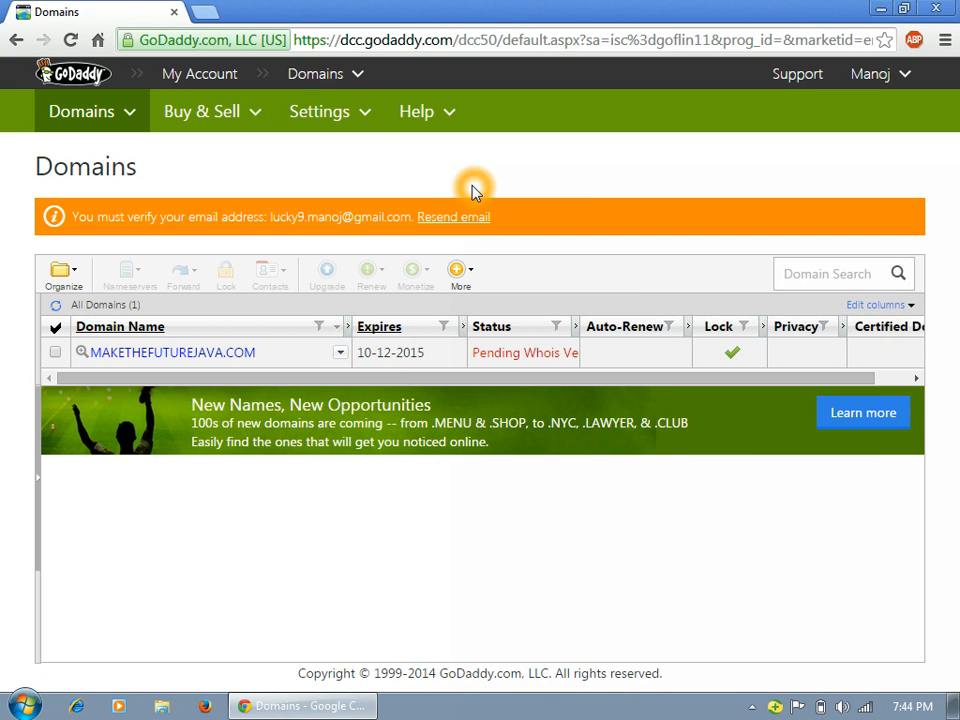
pyautogui.click(17, 38)
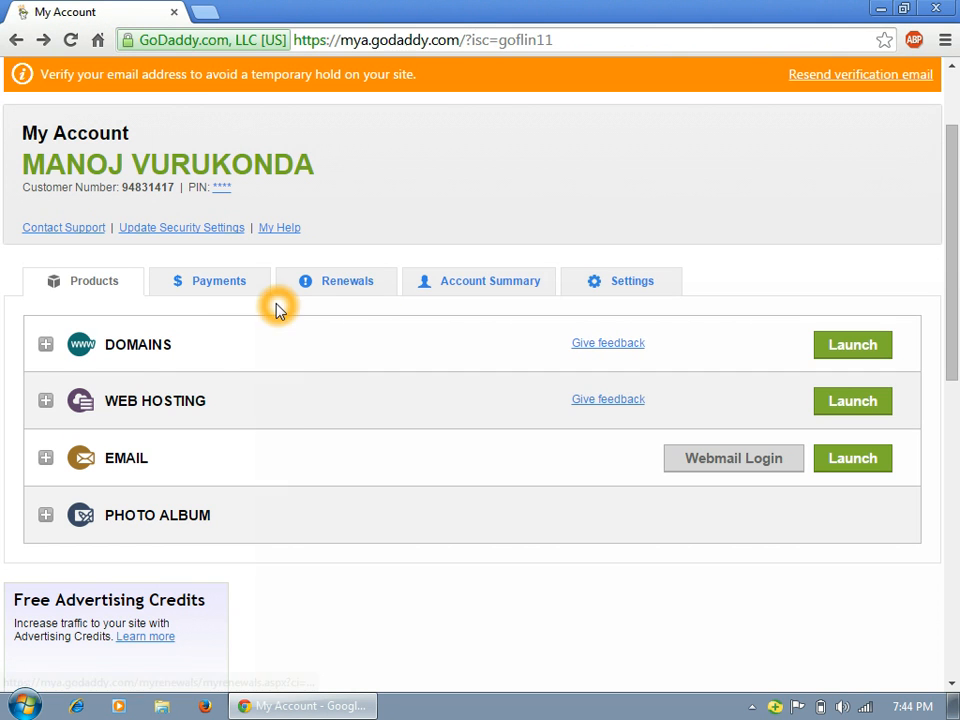
# - Launch Web Hosting from the Products list to open the GoDaddy Gateway home page
pyautogui.click(188, 402)
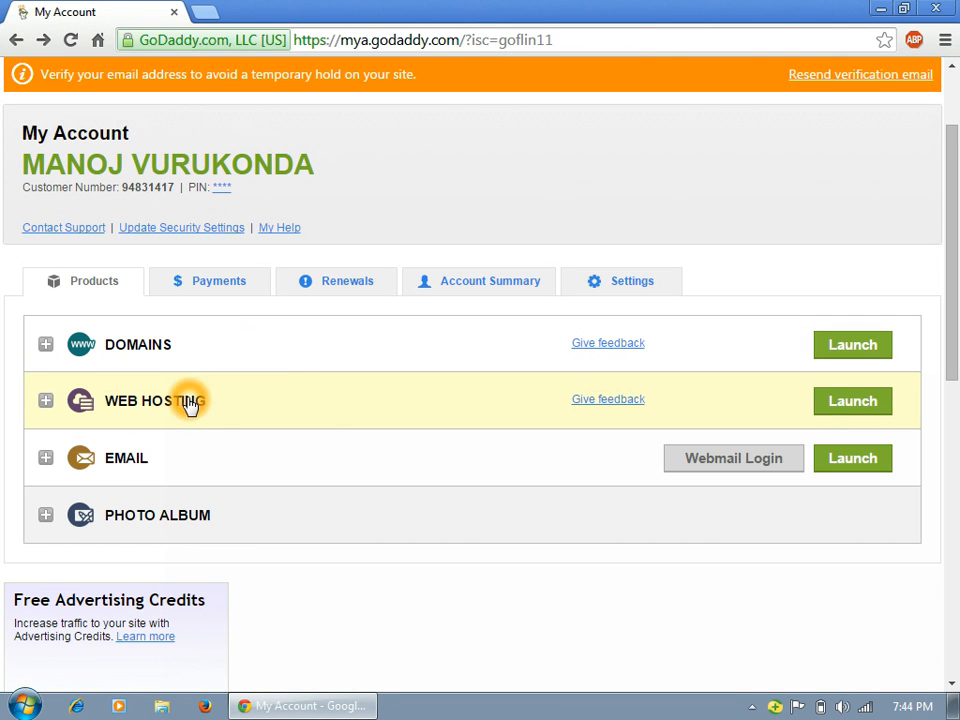
pyautogui.click(180, 393)
pyautogui.click(186, 405)
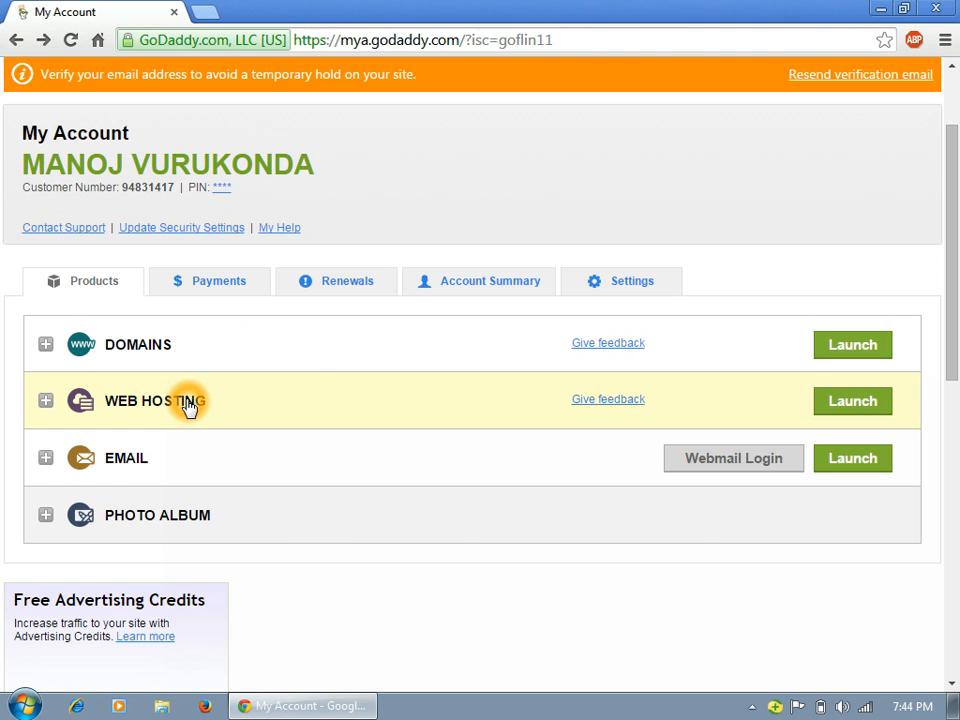
pyautogui.click(385, 368)
pyautogui.click(345, 430)
pyautogui.click(677, 396)
pyautogui.click(842, 396)
pyautogui.click(845, 404)
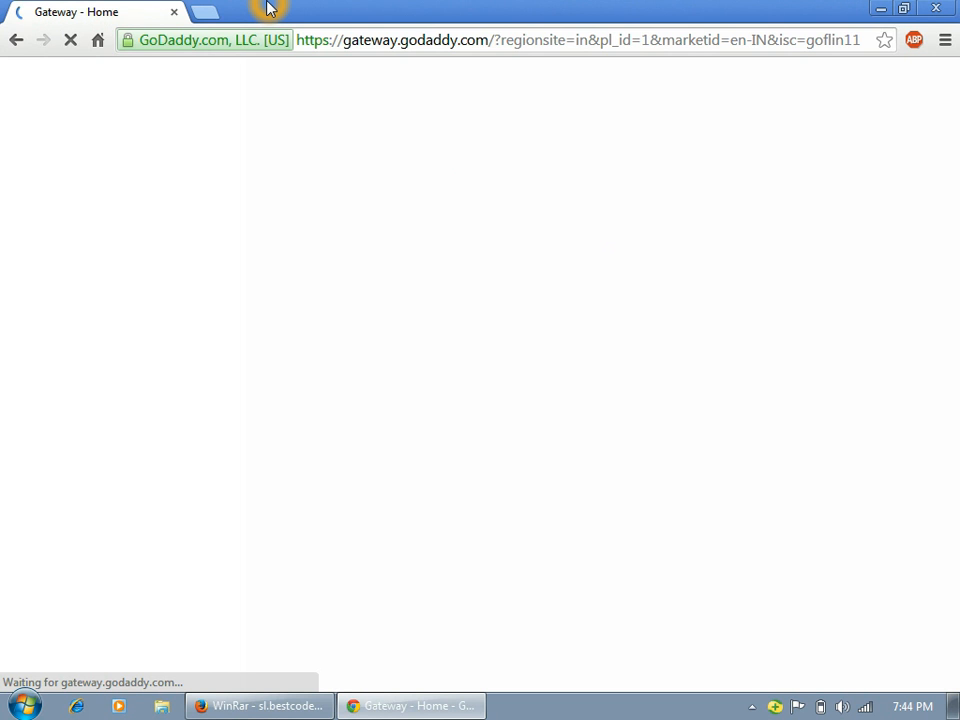
# - Dismiss the 'Verify your email address' notice with OK
pyautogui.click(266, 196)
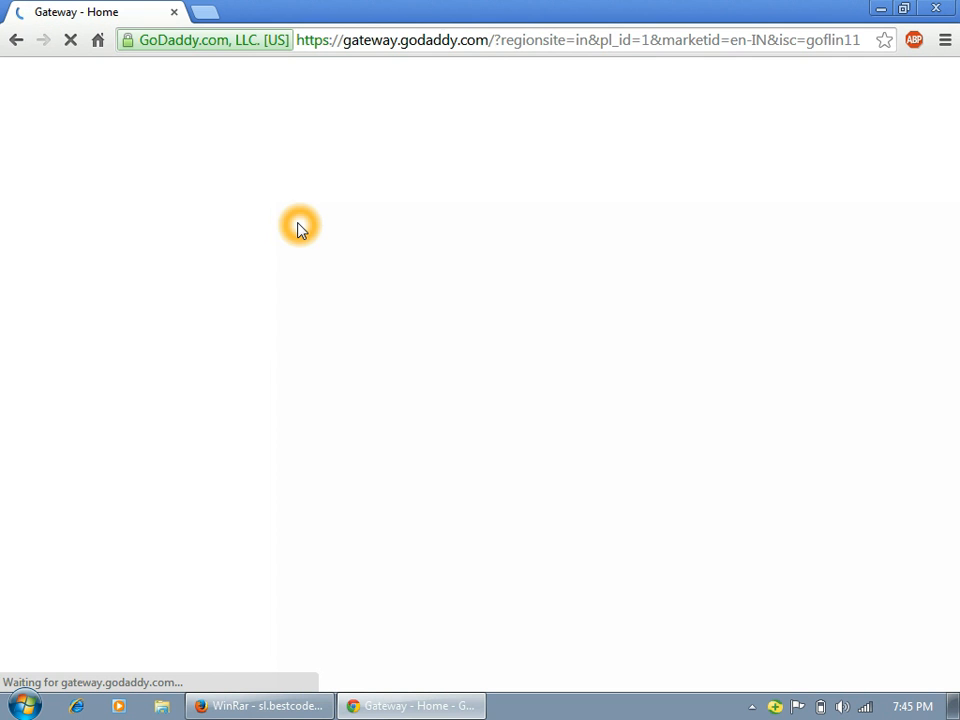
pyautogui.click(350, 265)
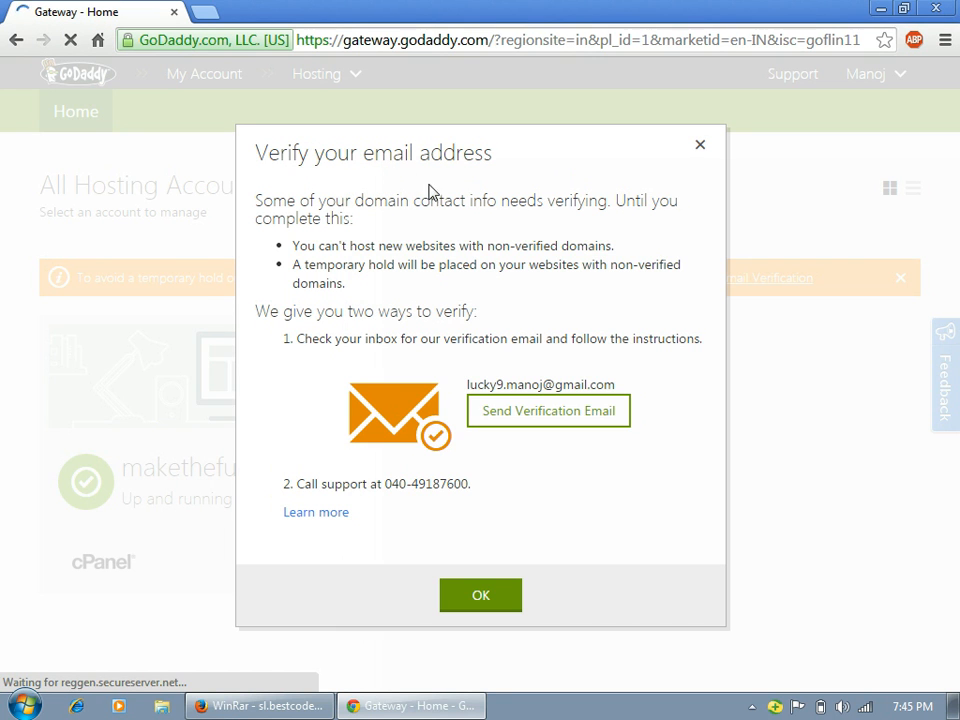
pyautogui.click(487, 600)
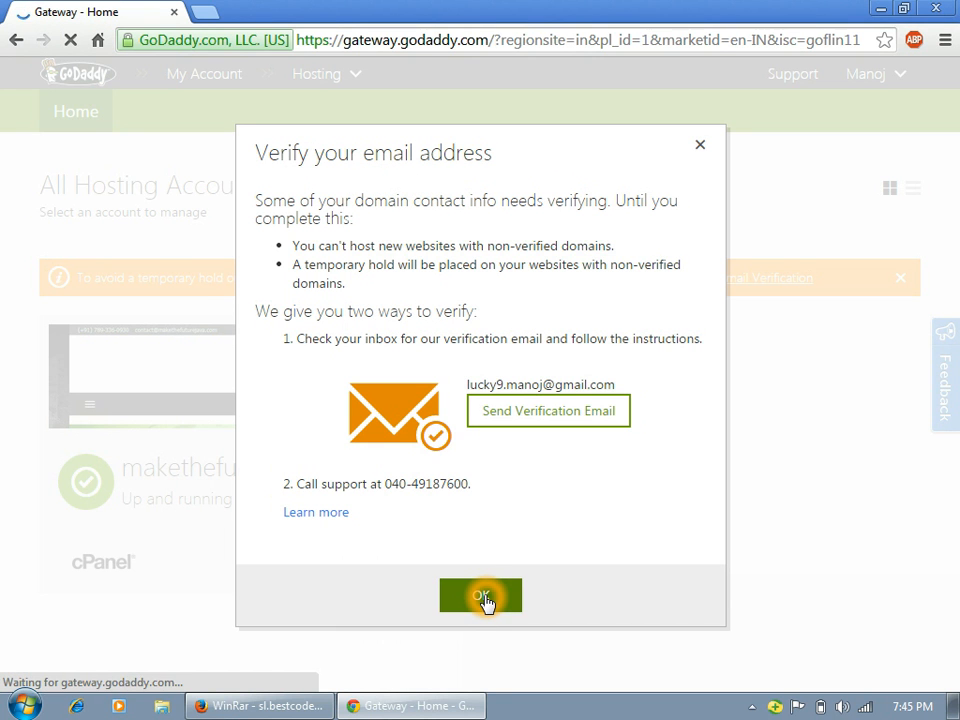
# - Open cPanel via Manage under the makethefuturejava.com hosting account
pyautogui.click(396, 349)
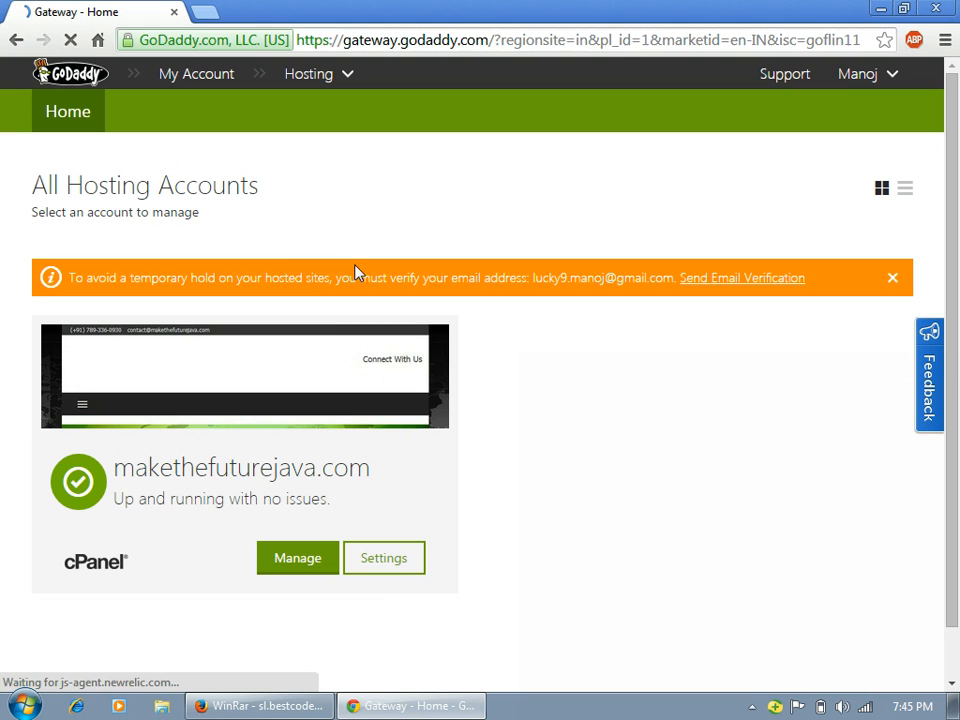
pyautogui.click(257, 212)
pyautogui.moveTo(233, 340)
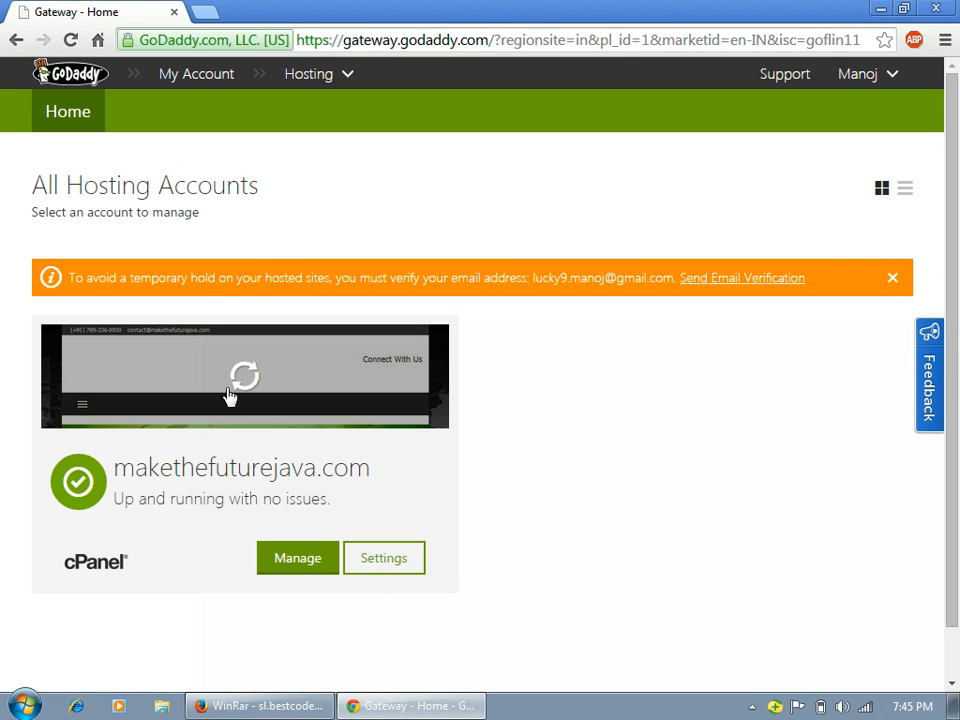
pyautogui.click(79, 345)
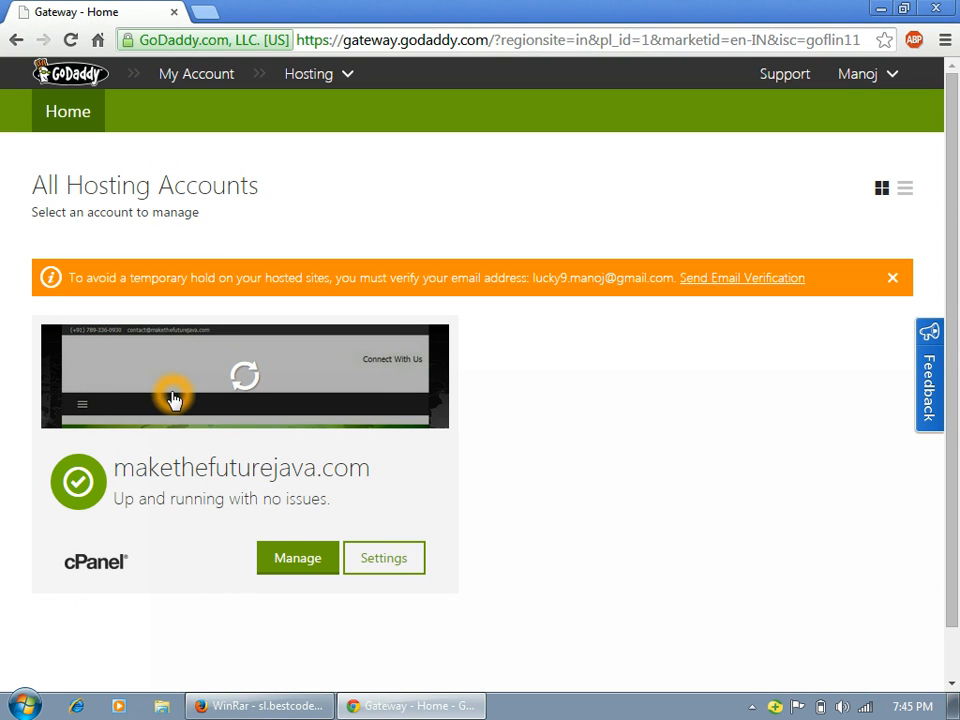
pyautogui.click(297, 563)
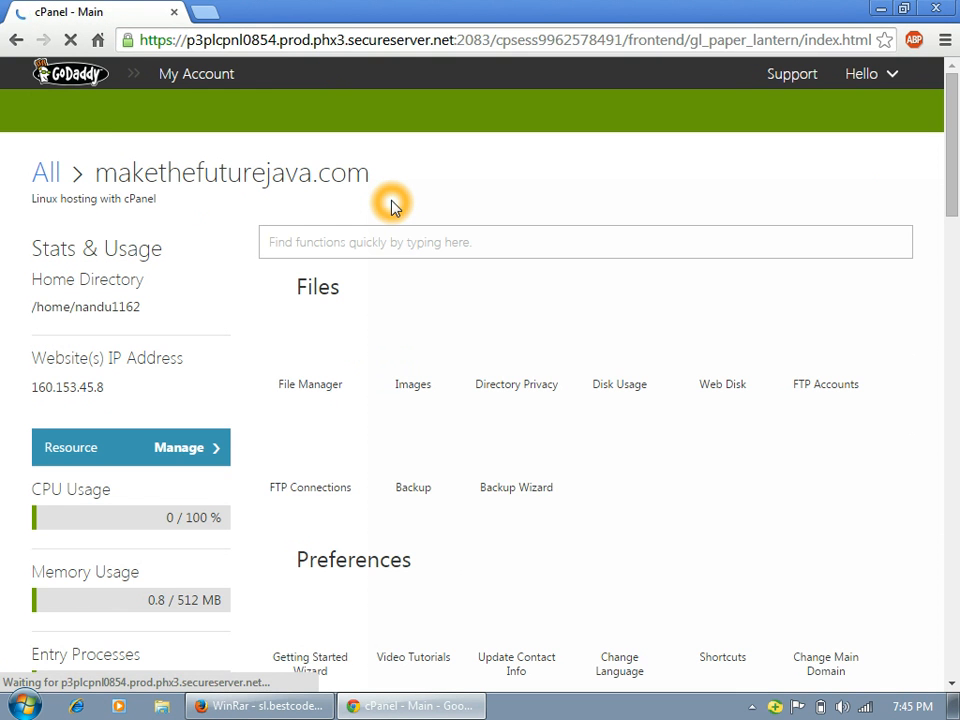
pyautogui.click(499, 244)
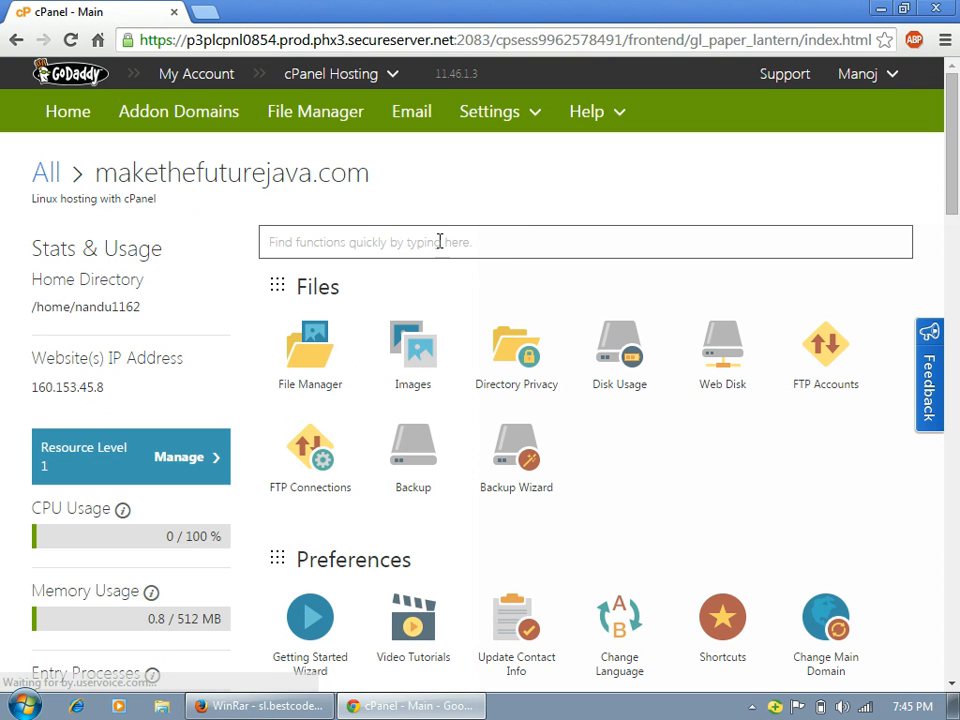
pyautogui.moveTo(953, 157); pyautogui.dragTo(953, 64)
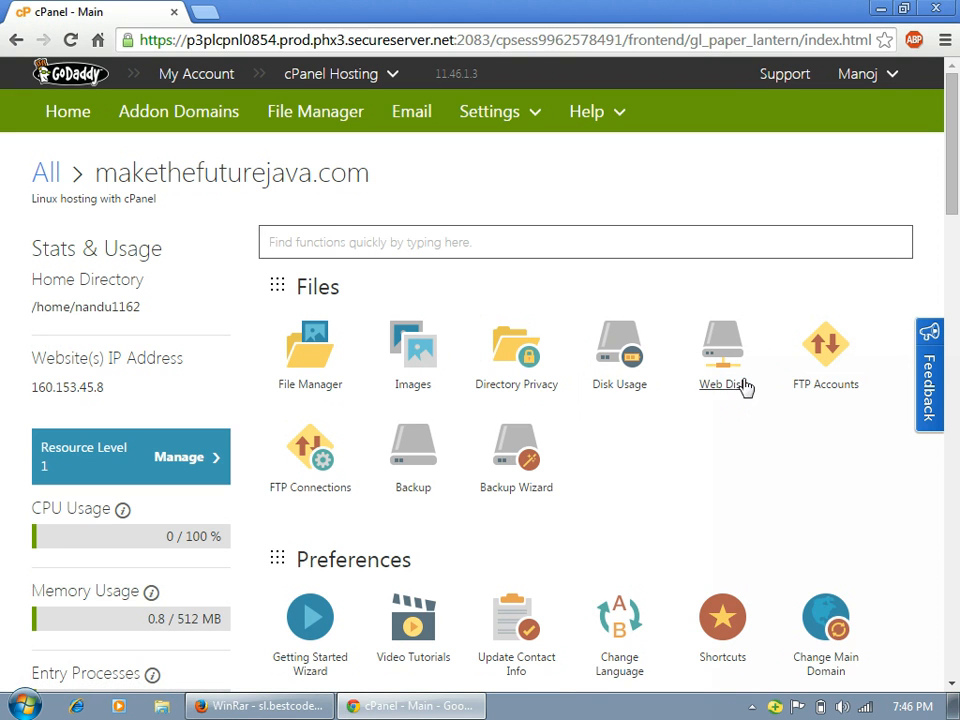
pyautogui.click(807, 421)
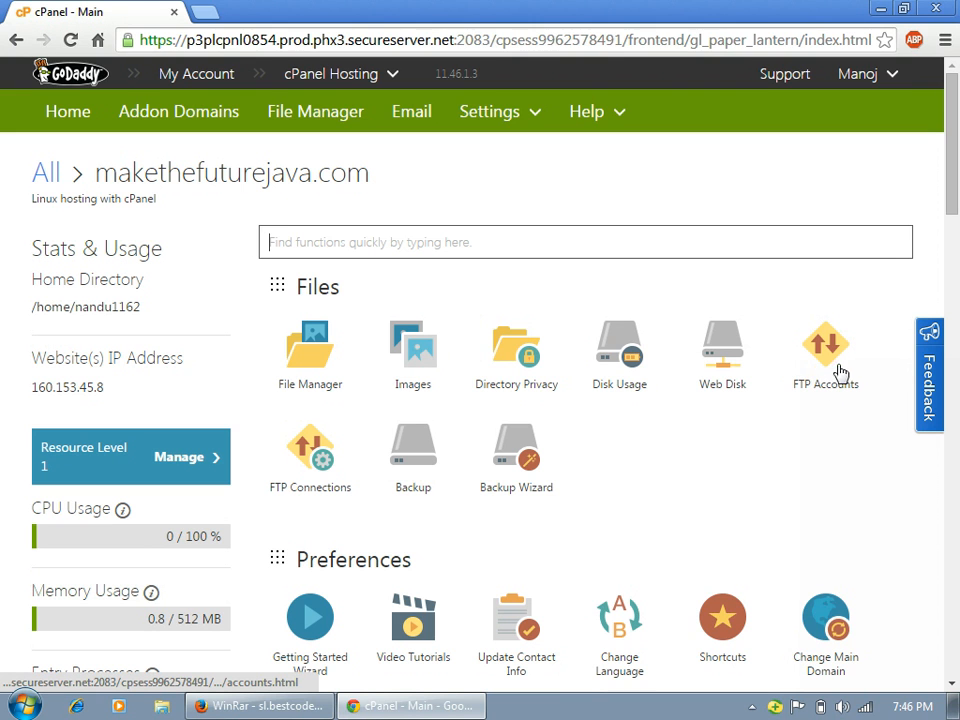
pyautogui.click(808, 389)
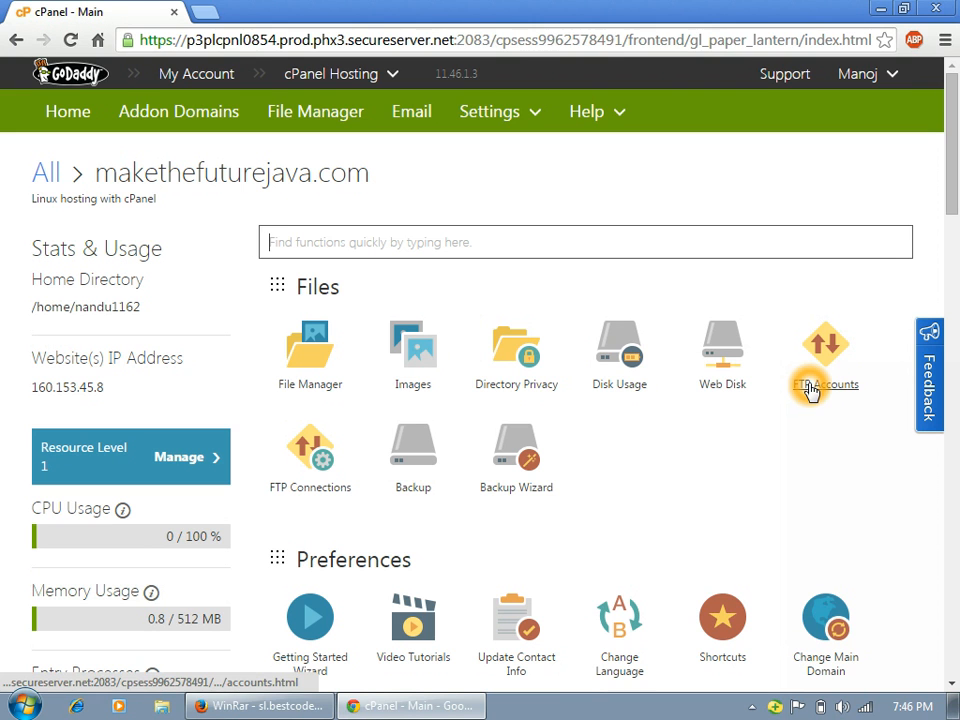
pyautogui.click(800, 393)
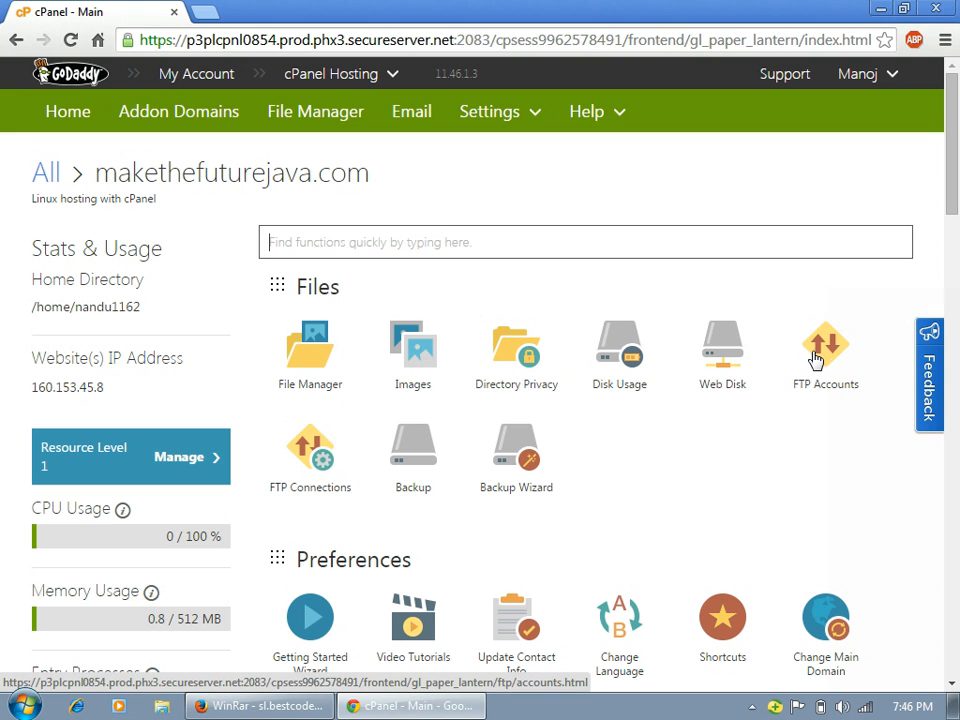
pyautogui.click(827, 348)
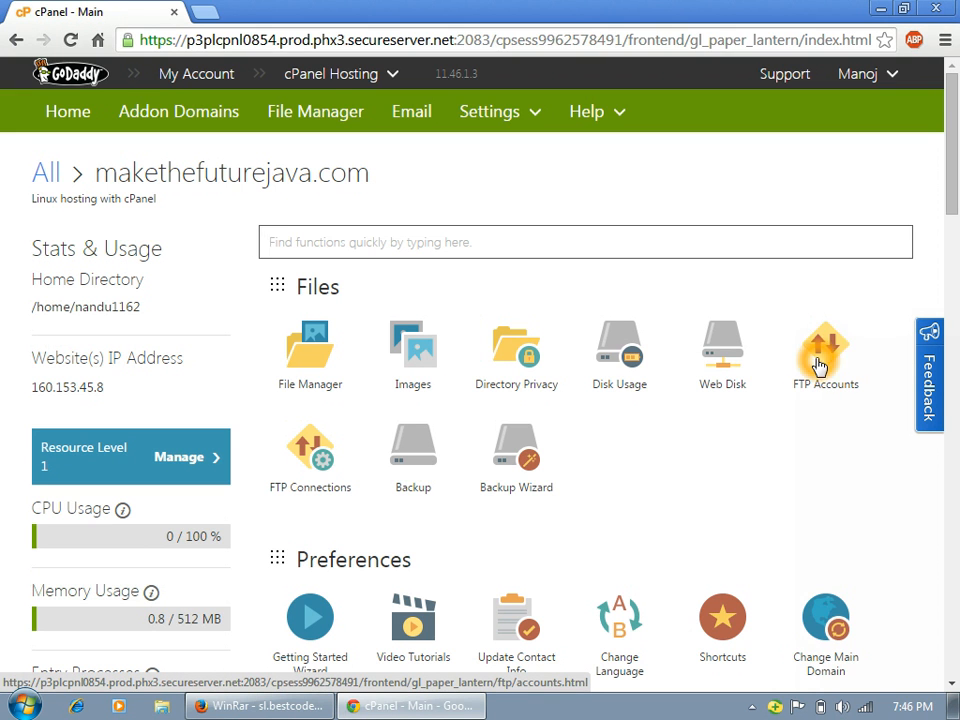
pyautogui.click(928, 226)
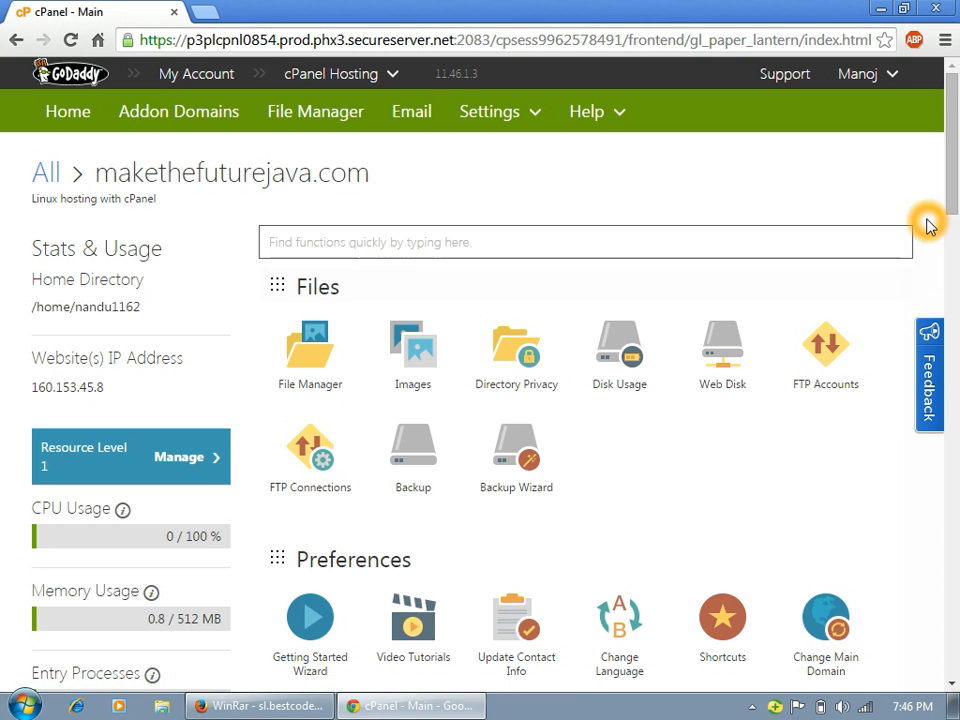
# - Scroll down the cPanel main page past the Databases section
pyautogui.scroll(-2, 952, 232)
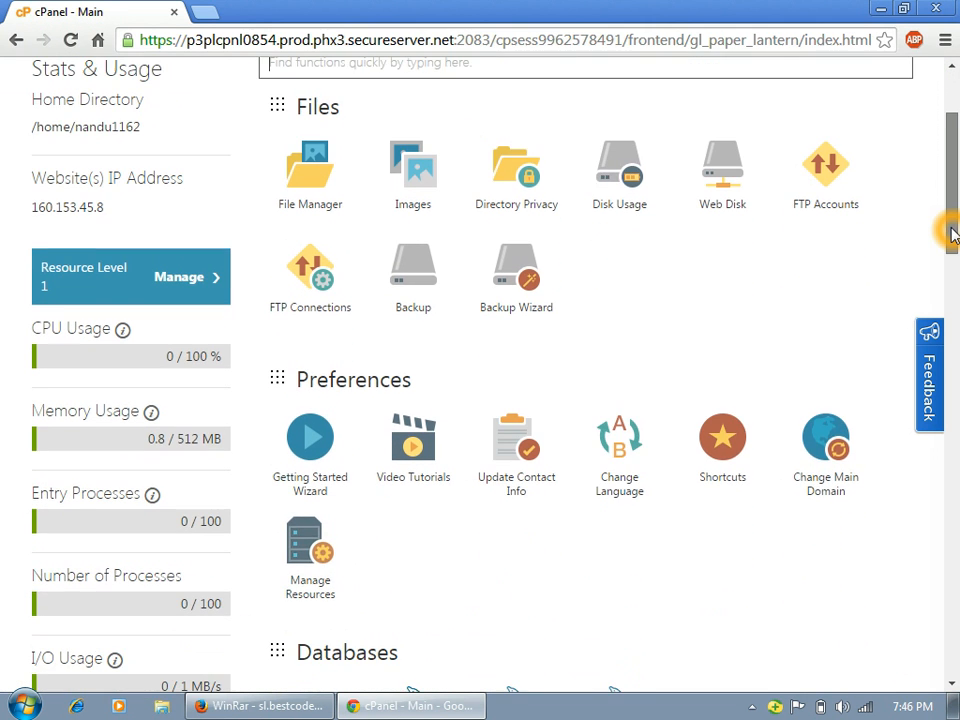
pyautogui.moveTo(952, 232); pyautogui.dragTo(949, 246)
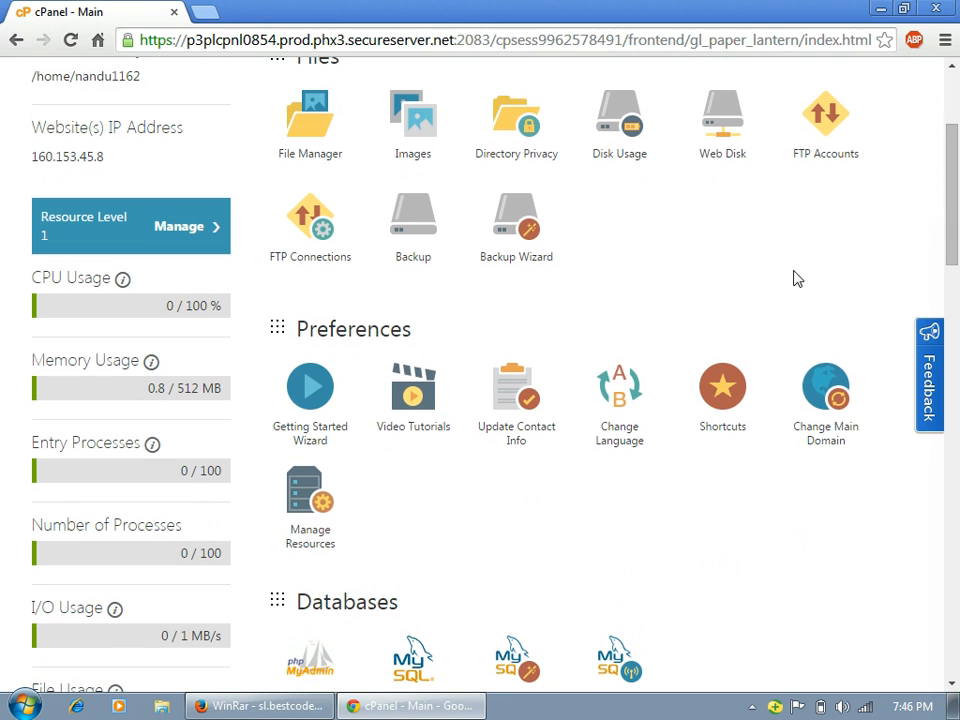
pyautogui.click(329, 398)
pyautogui.click(315, 432)
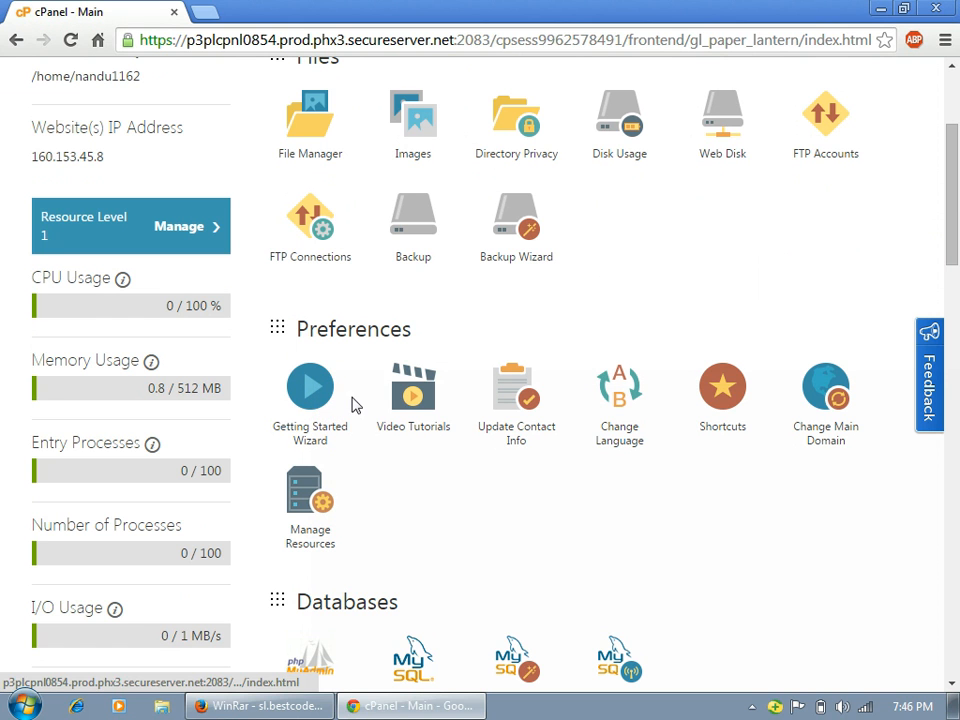
pyautogui.click(420, 385)
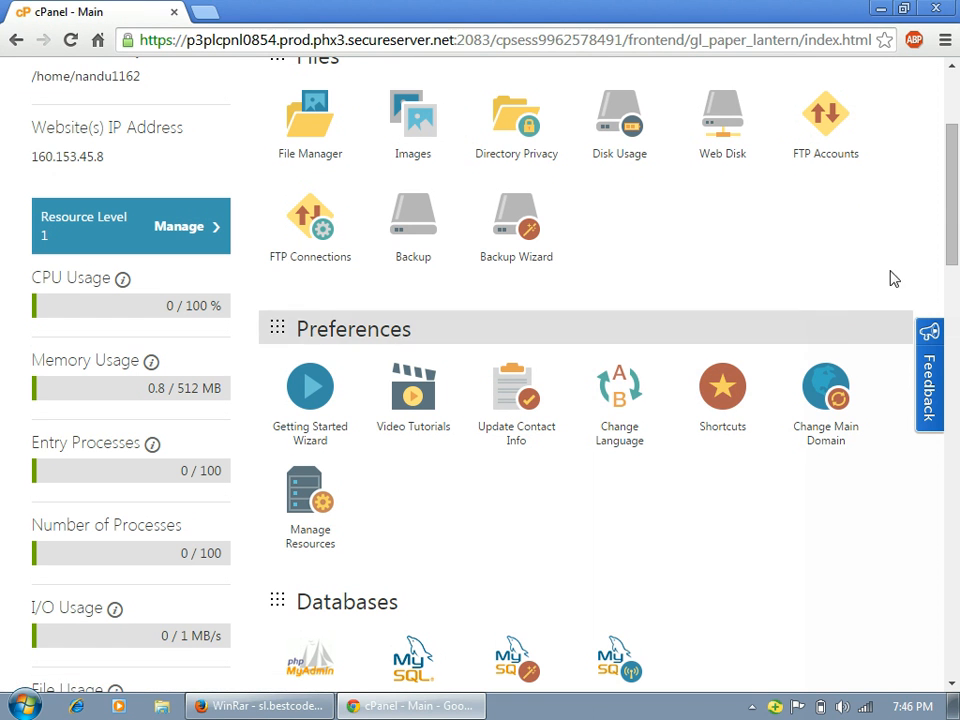
pyautogui.moveTo(955, 207); pyautogui.dragTo(947, 261)
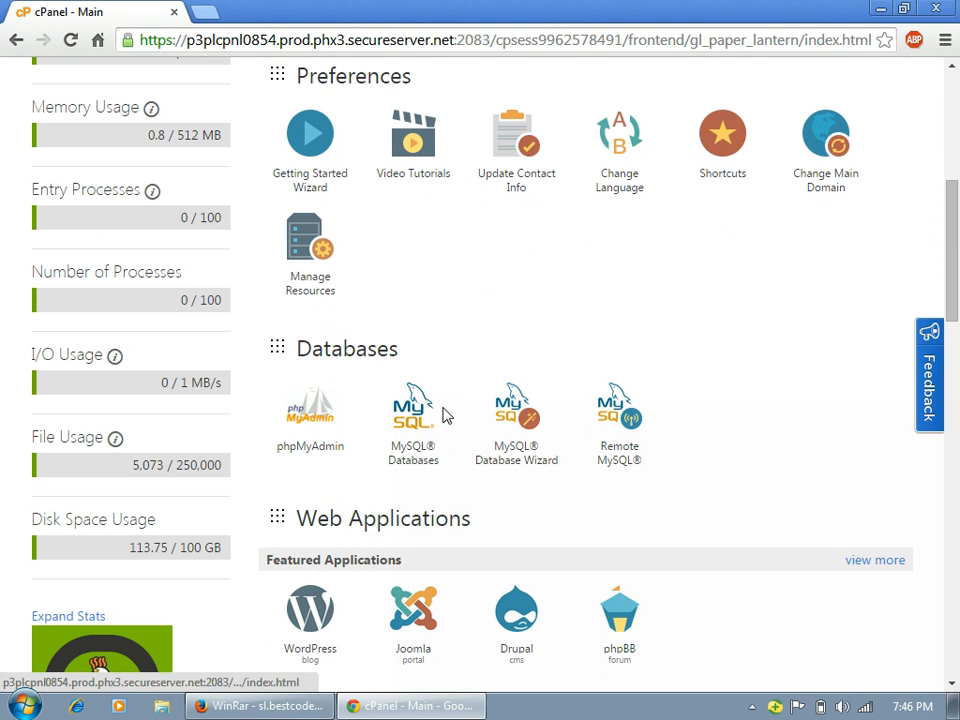
pyautogui.click(418, 448)
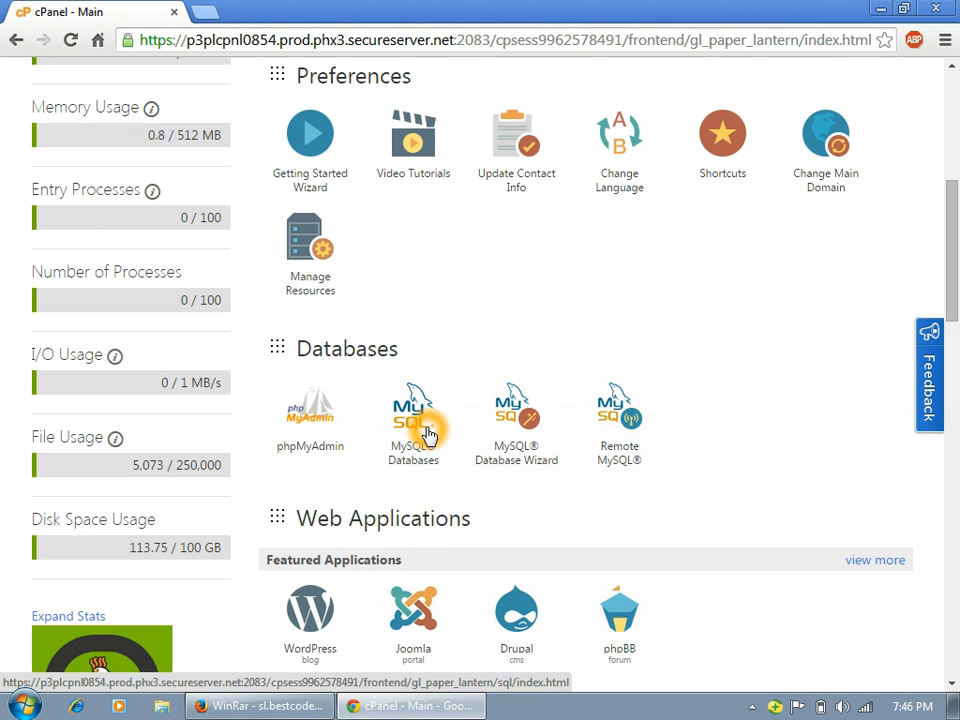
pyautogui.click(422, 425)
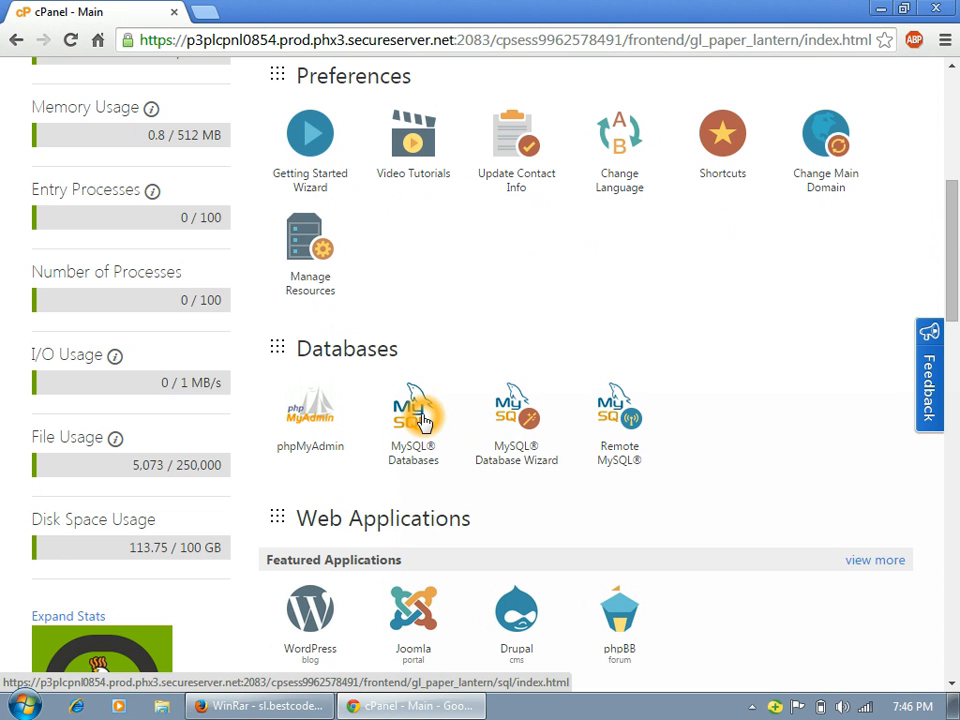
# - Go to Web Applications and open WordPress under Featured Applications in Installatron
pyautogui.moveTo(955, 239); pyautogui.dragTo(955, 272)
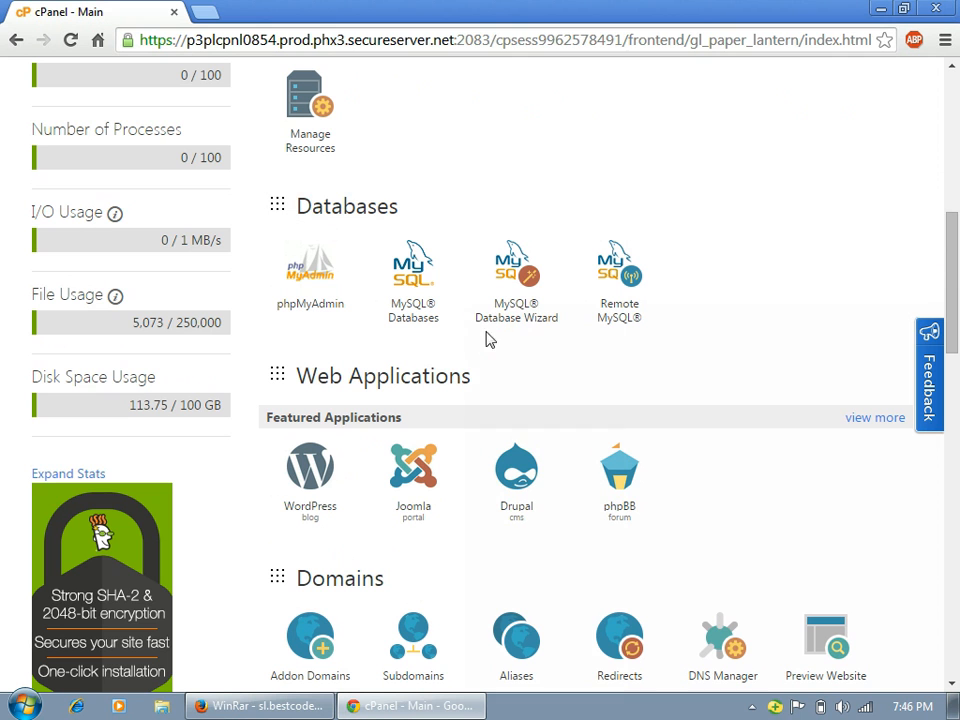
pyautogui.click(394, 377)
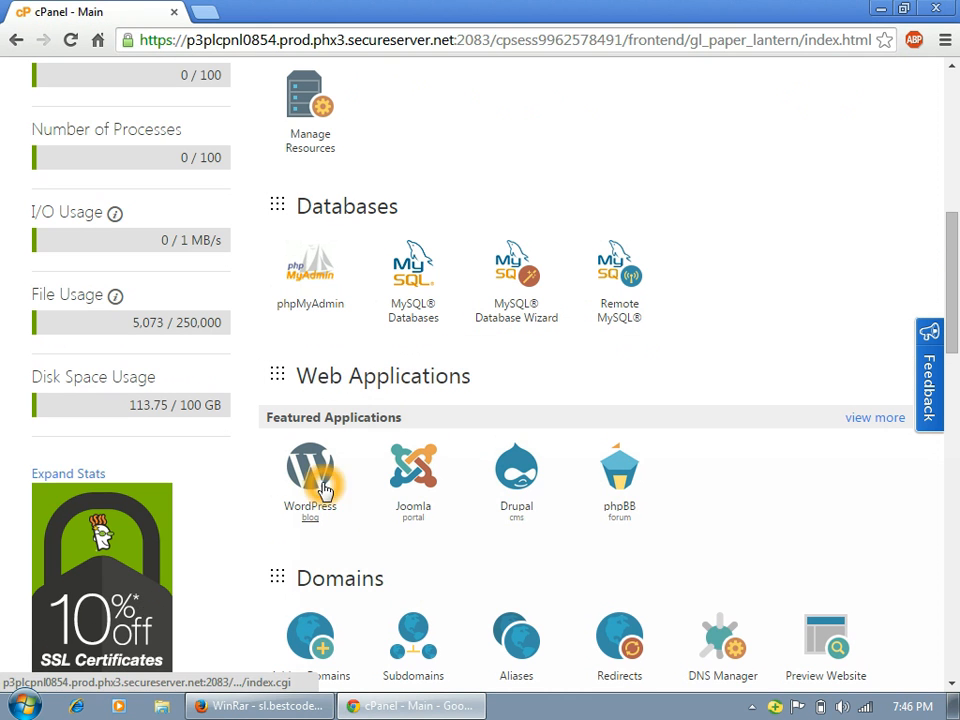
pyautogui.click(333, 400)
pyautogui.click(370, 403)
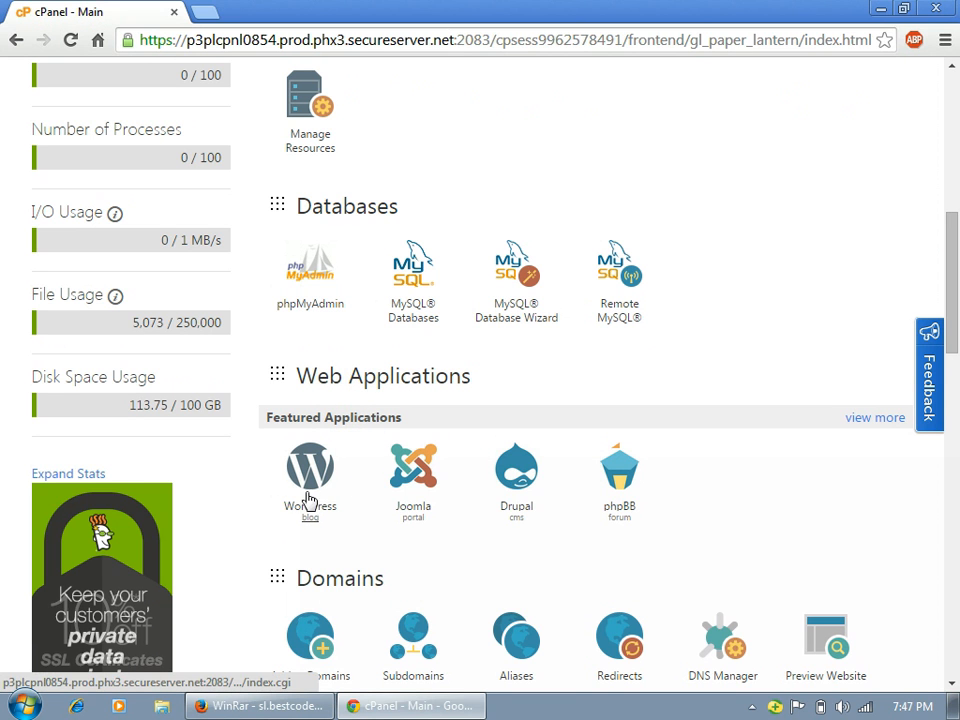
pyautogui.click(328, 512)
pyautogui.click(341, 515)
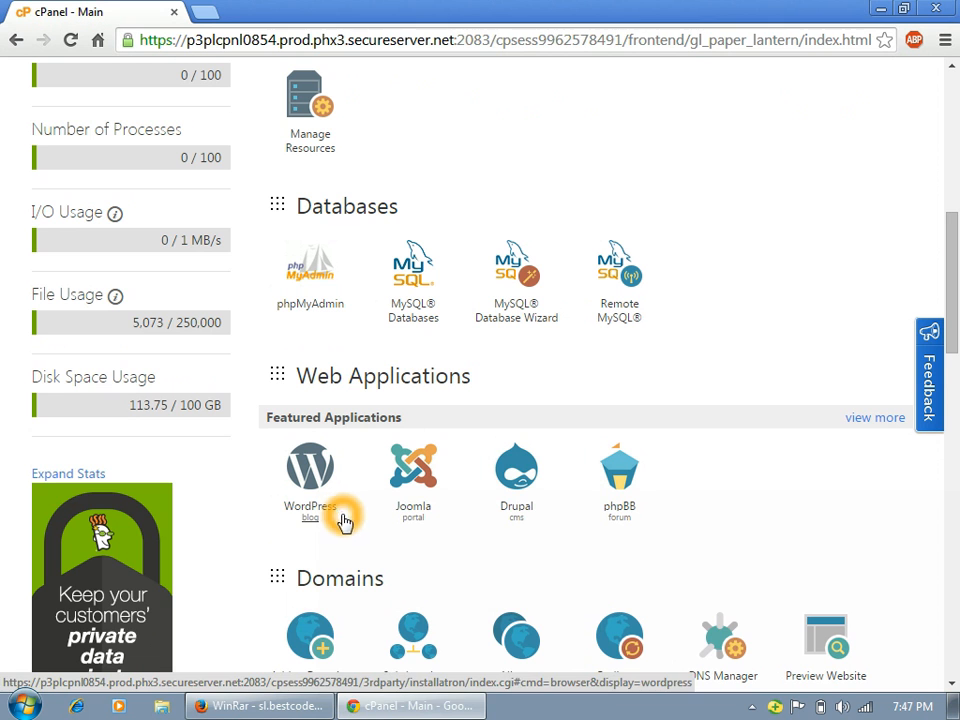
pyautogui.click(422, 506)
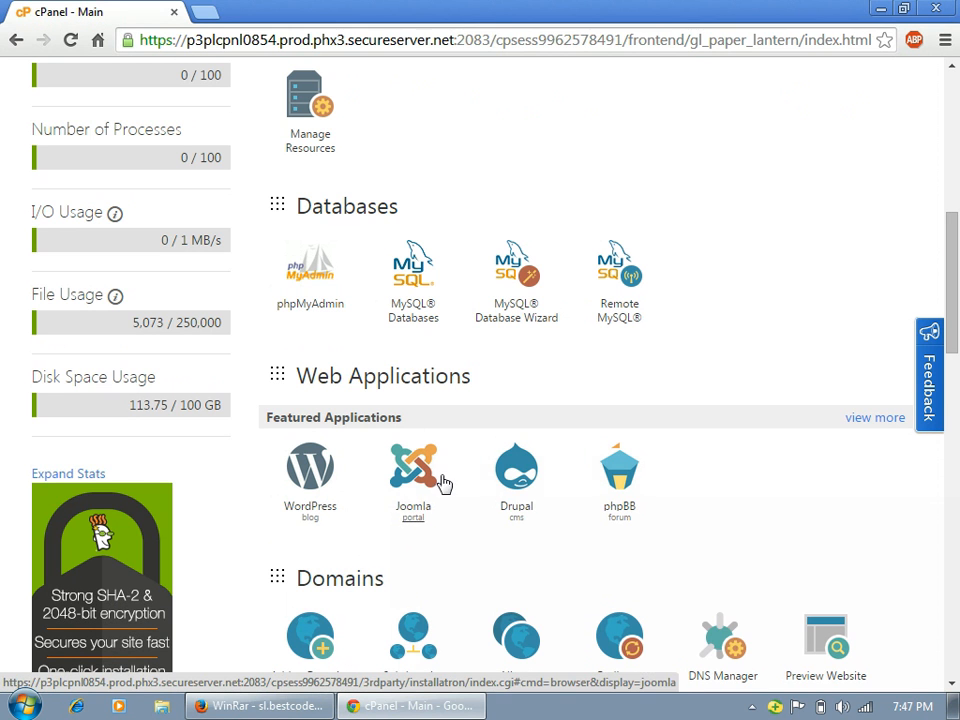
pyautogui.click(495, 498)
pyautogui.click(499, 500)
pyautogui.click(514, 498)
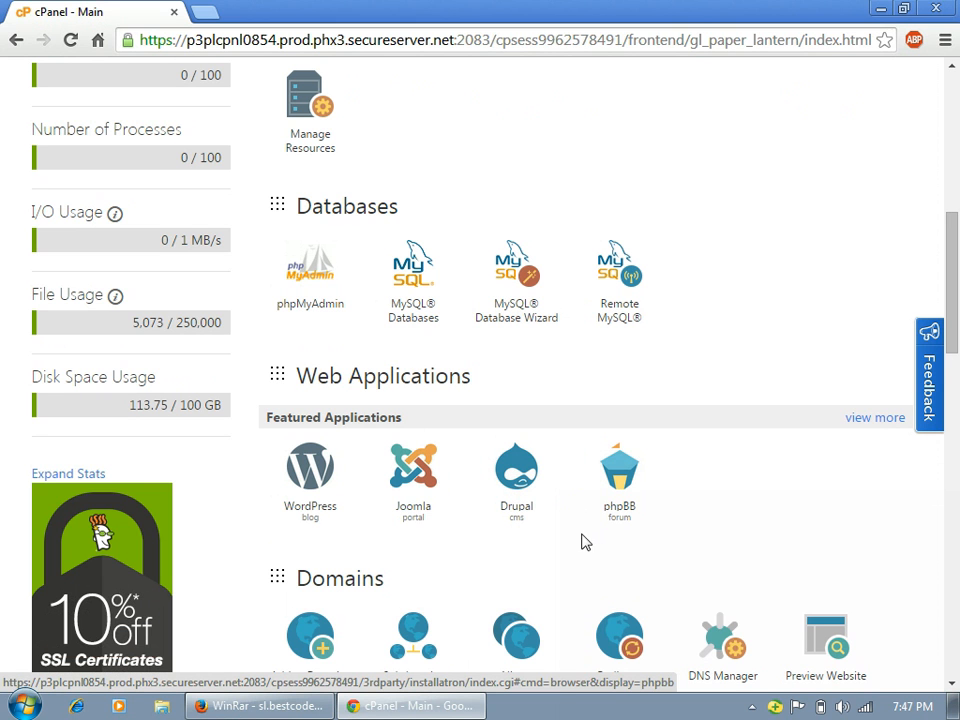
pyautogui.click(606, 510)
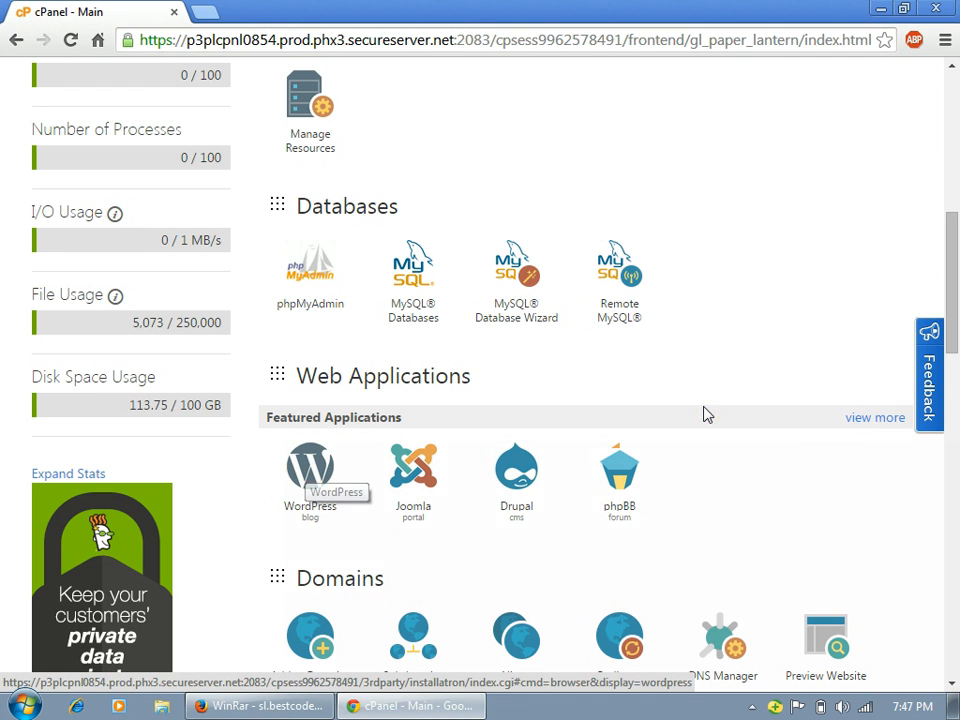
pyautogui.moveTo(949, 261); pyautogui.dragTo(955, 299)
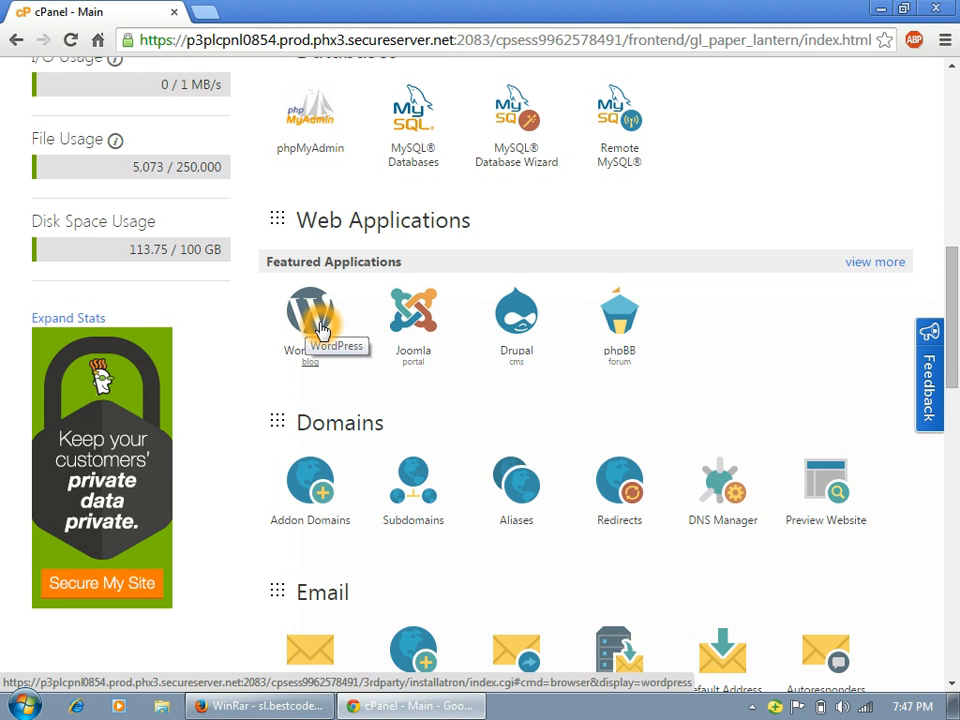
pyautogui.click(316, 322)
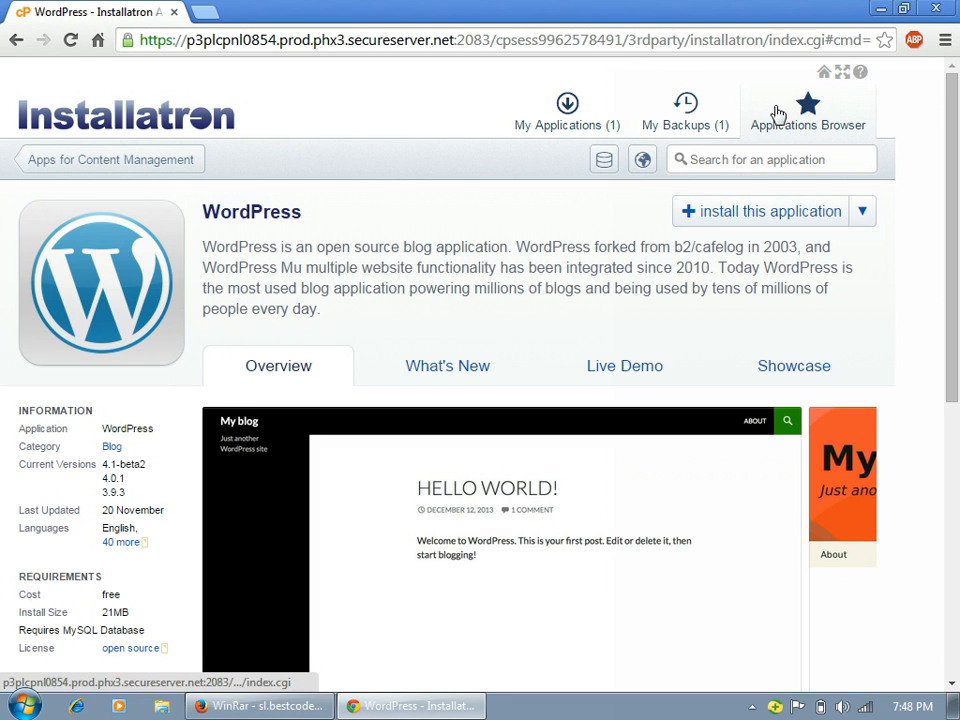
# - Review the WordPress overview page, then switch to Installatron's My Applications list
pyautogui.moveTo(950, 145); pyautogui.dragTo(950, 310)
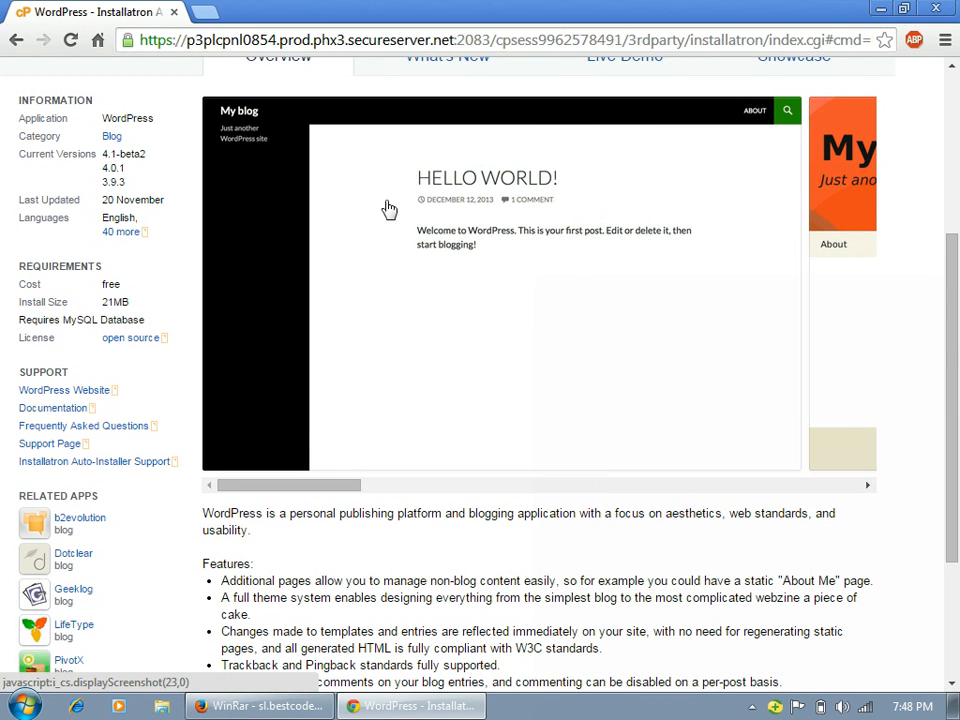
pyautogui.scroll(3, 956, 339)
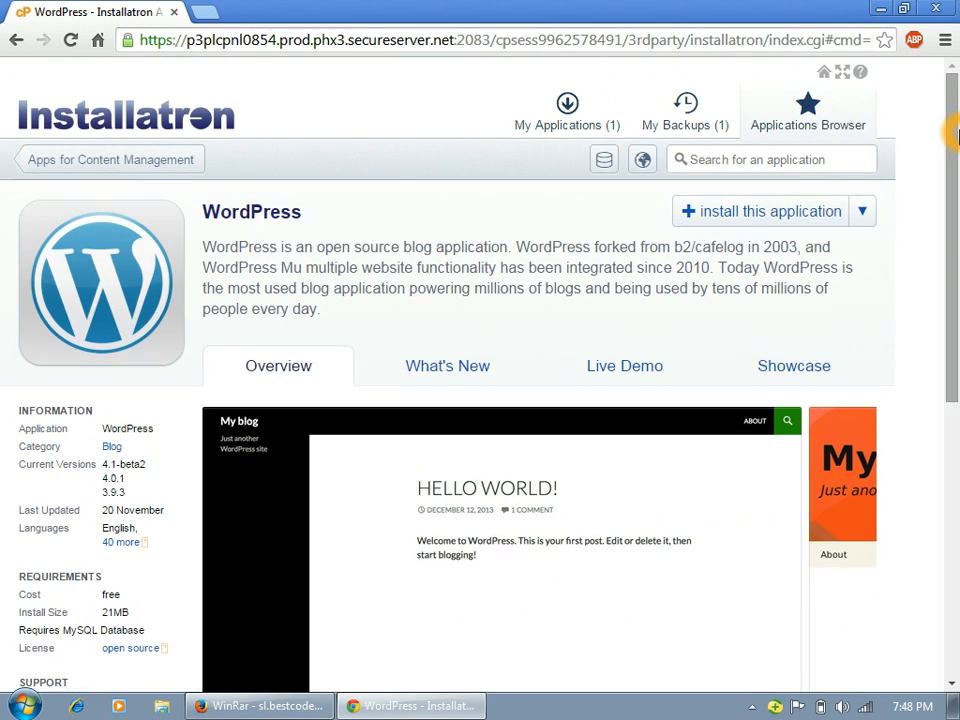
pyautogui.click(572, 110)
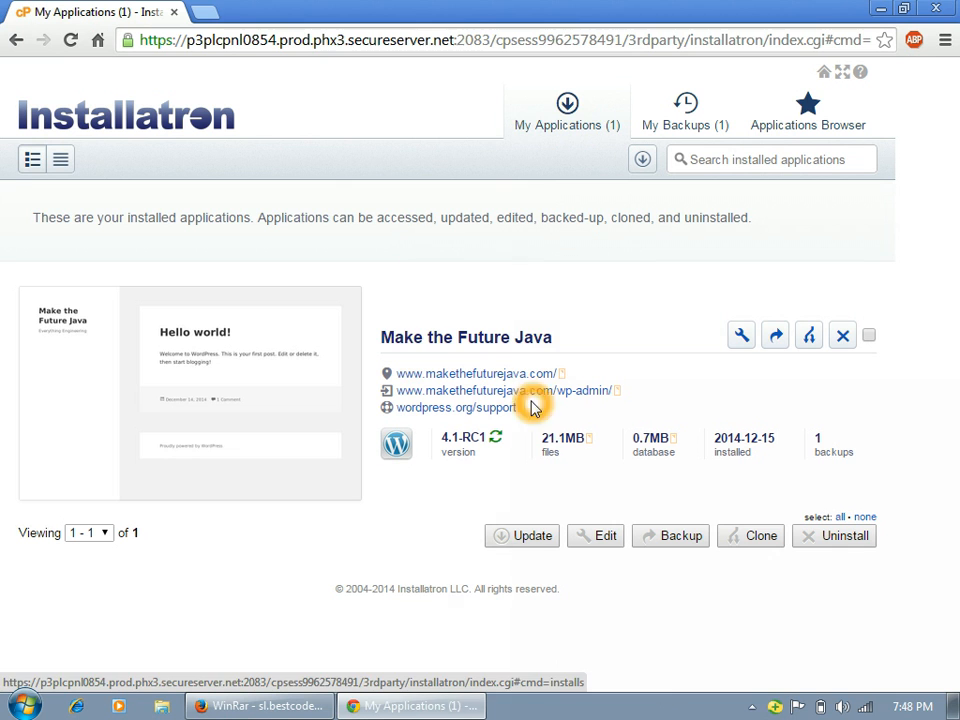
pyautogui.click(456, 346)
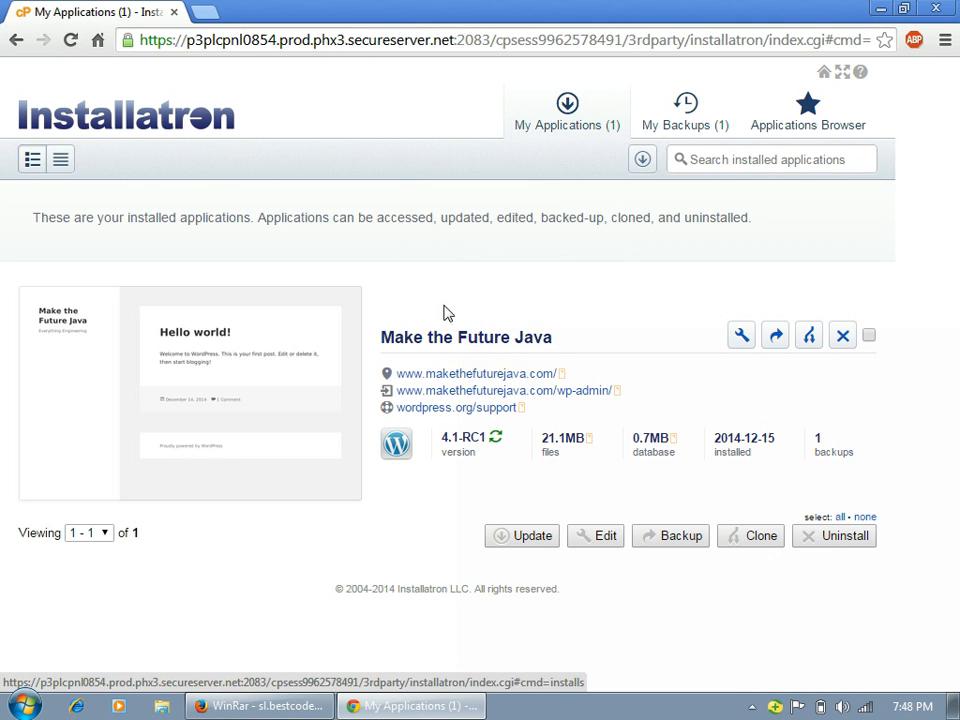
pyautogui.click(498, 340)
pyautogui.click(423, 371)
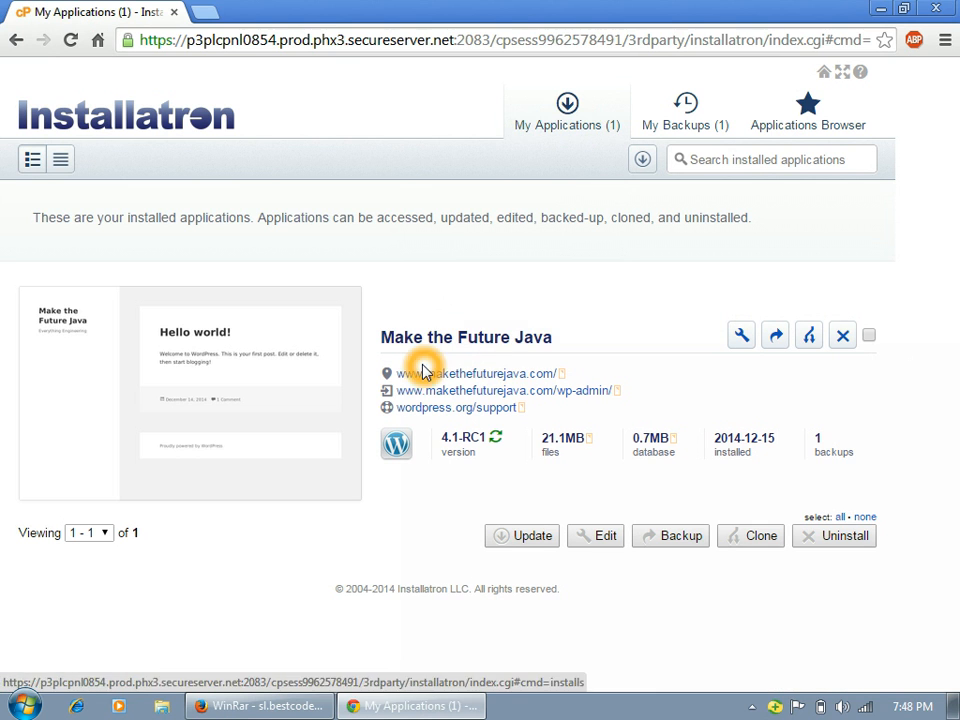
pyautogui.click(469, 392)
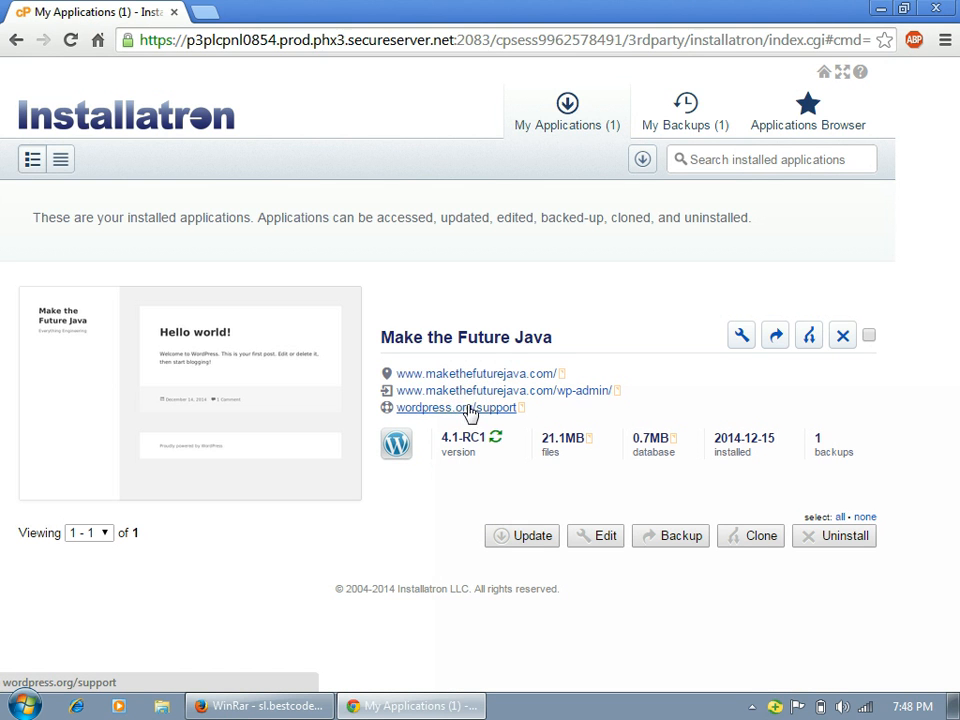
pyautogui.click(466, 416)
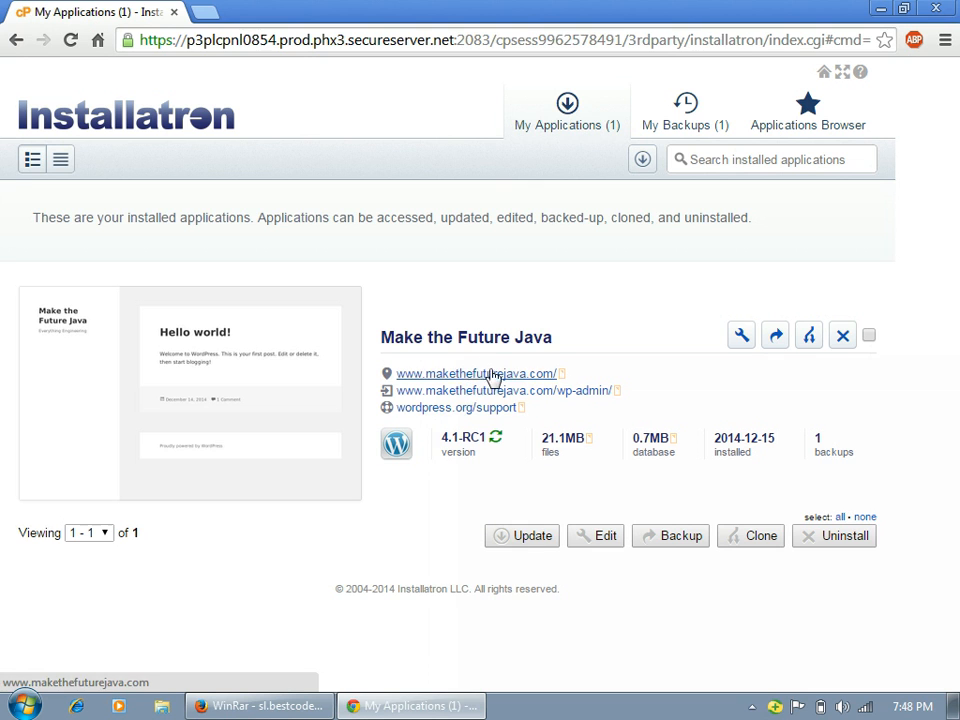
pyautogui.click(476, 374)
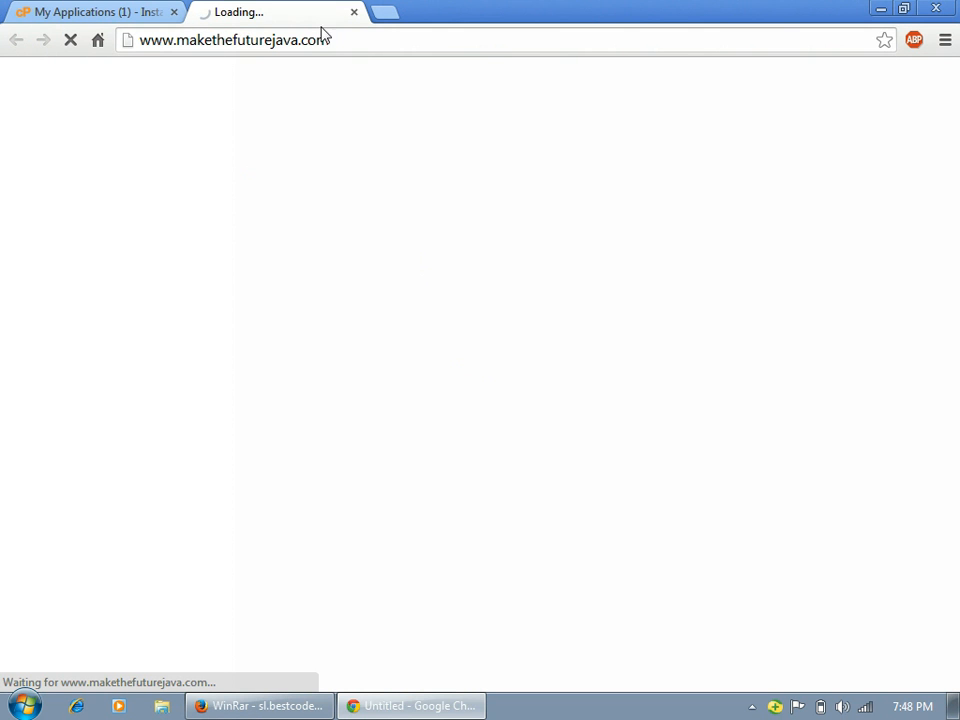
pyautogui.click(350, 40)
pyautogui.click(107, 56)
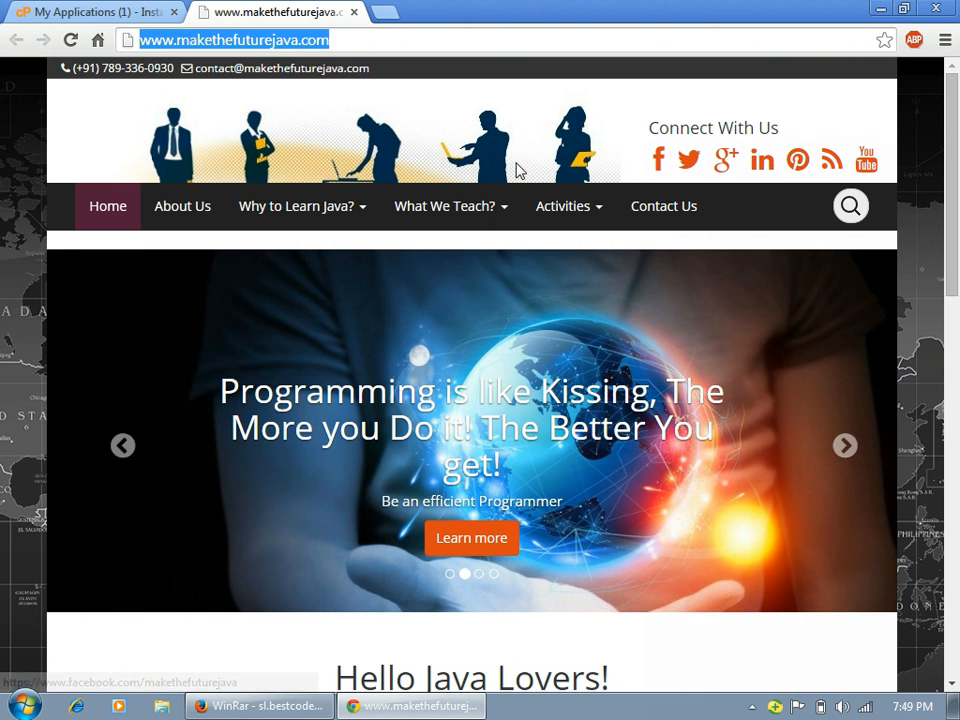
pyautogui.moveTo(955, 154); pyautogui.dragTo(957, 172)
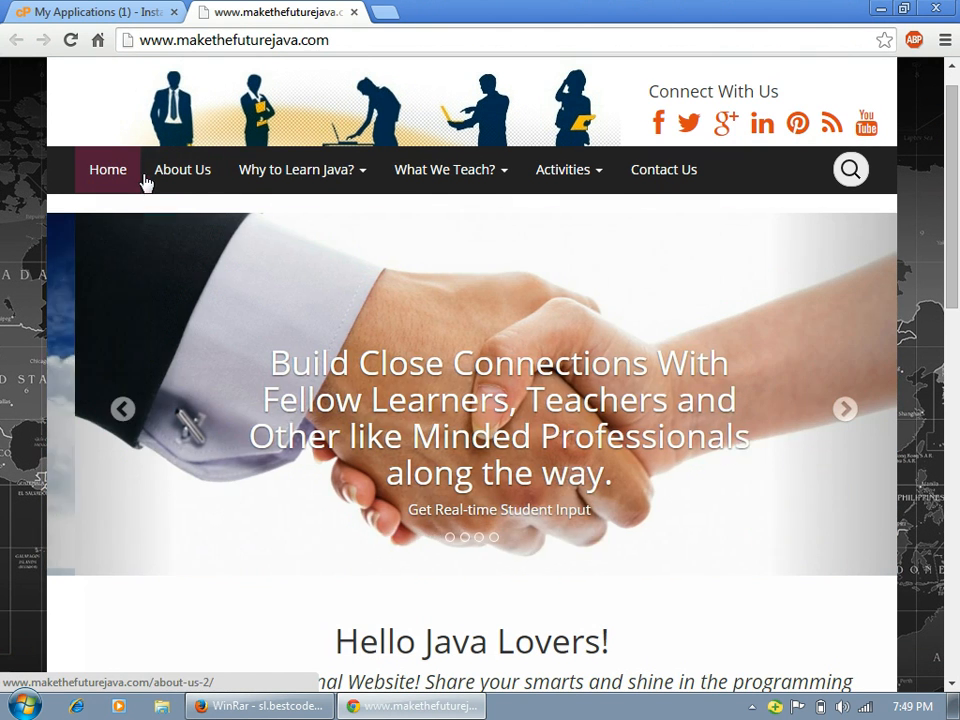
# - Open About Us and scroll through its history, vision, mission, values, programs and staff sections, then back up
pyautogui.click(170, 176)
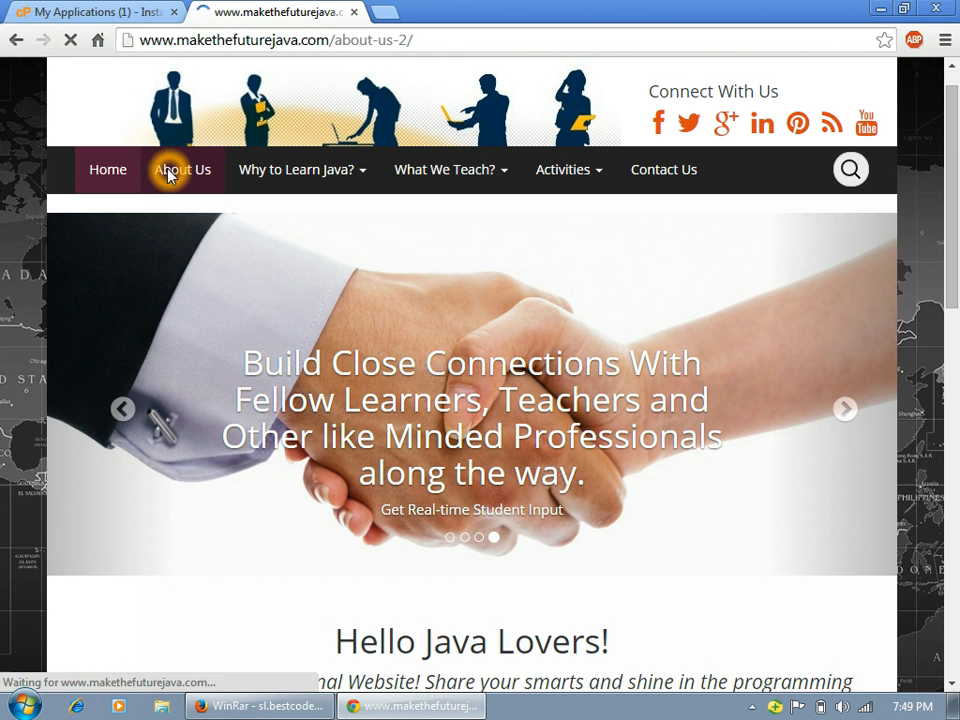
pyautogui.click(297, 193)
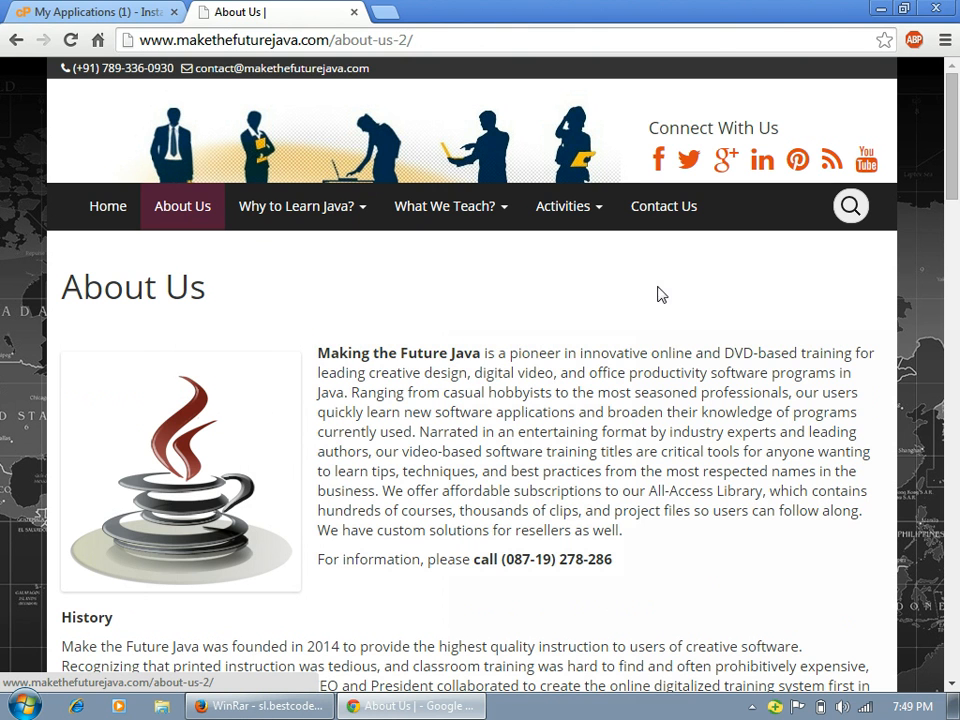
pyautogui.moveTo(954, 150); pyautogui.dragTo(957, 306)
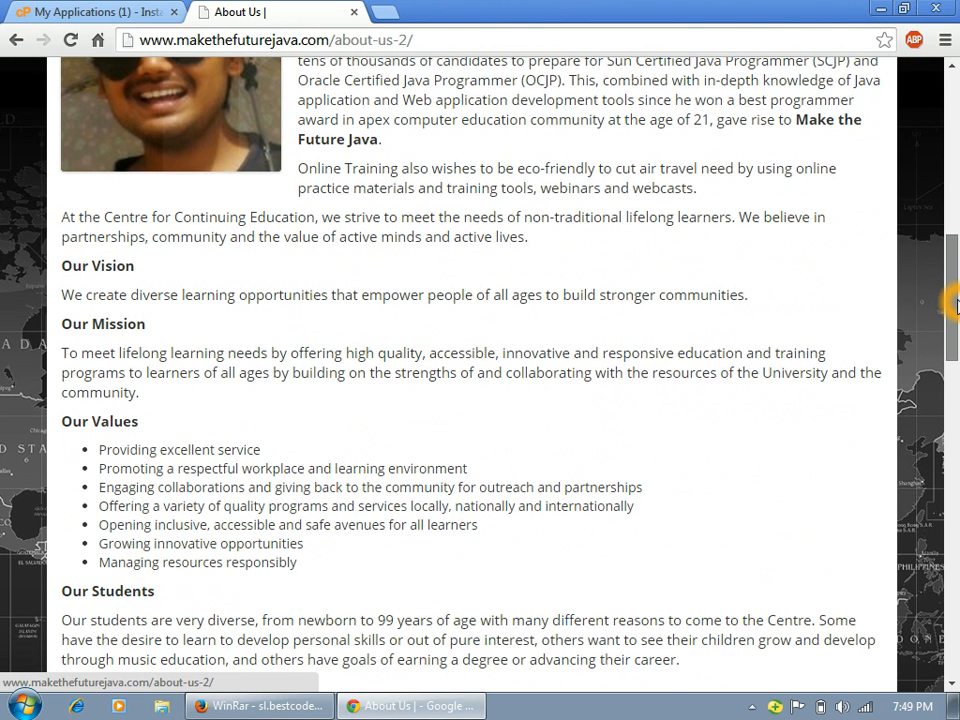
pyautogui.moveTo(955, 305); pyautogui.dragTo(955, 385)
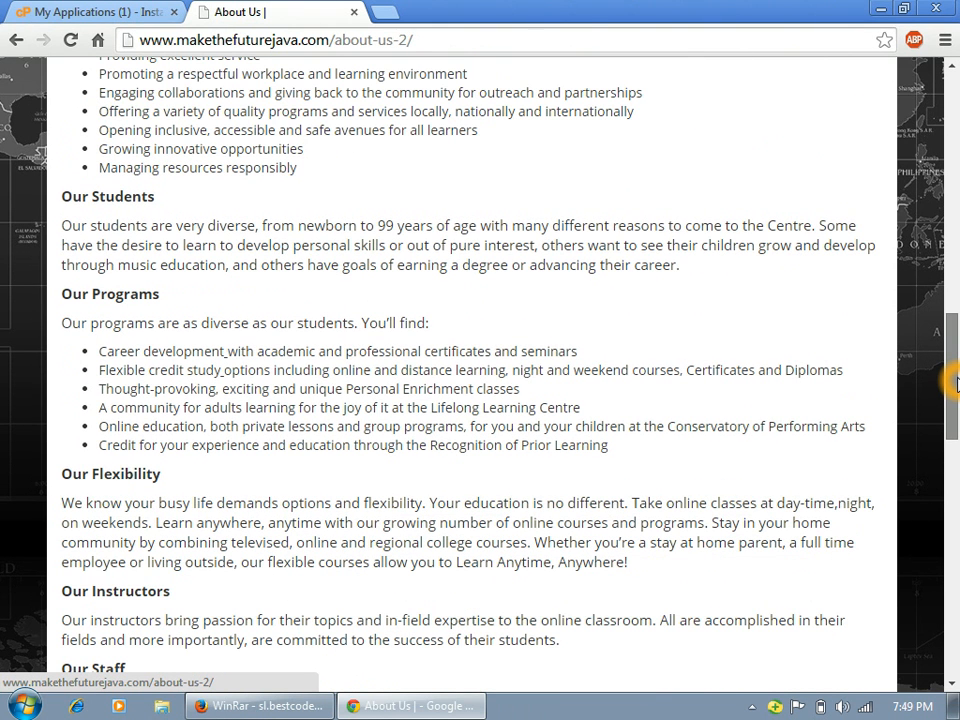
pyautogui.moveTo(955, 385); pyautogui.dragTo(957, 128)
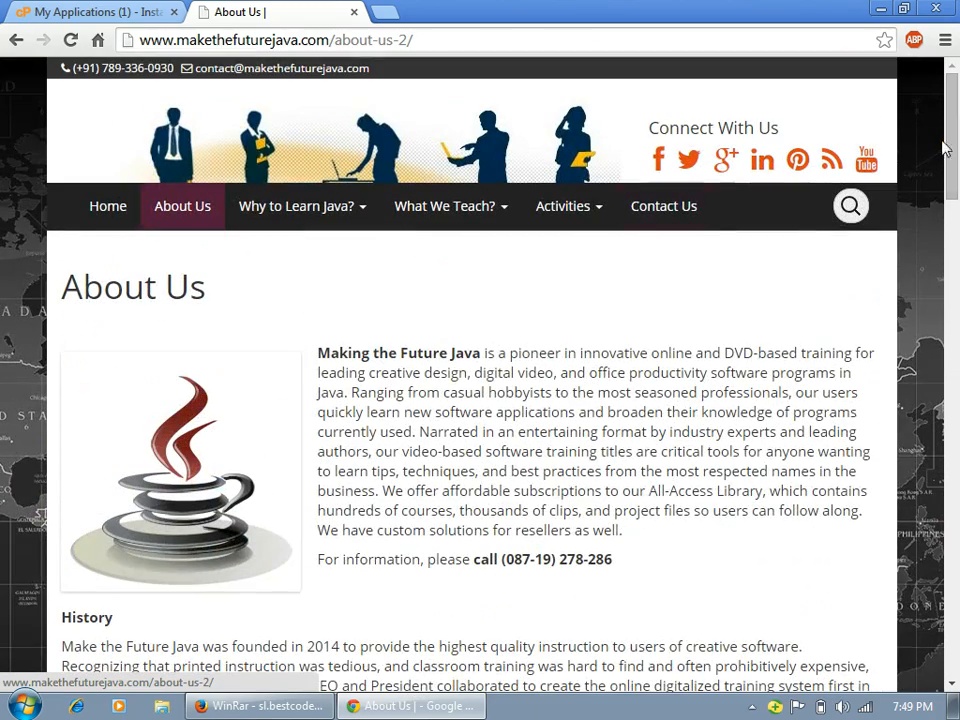
pyautogui.moveTo(257, 217)
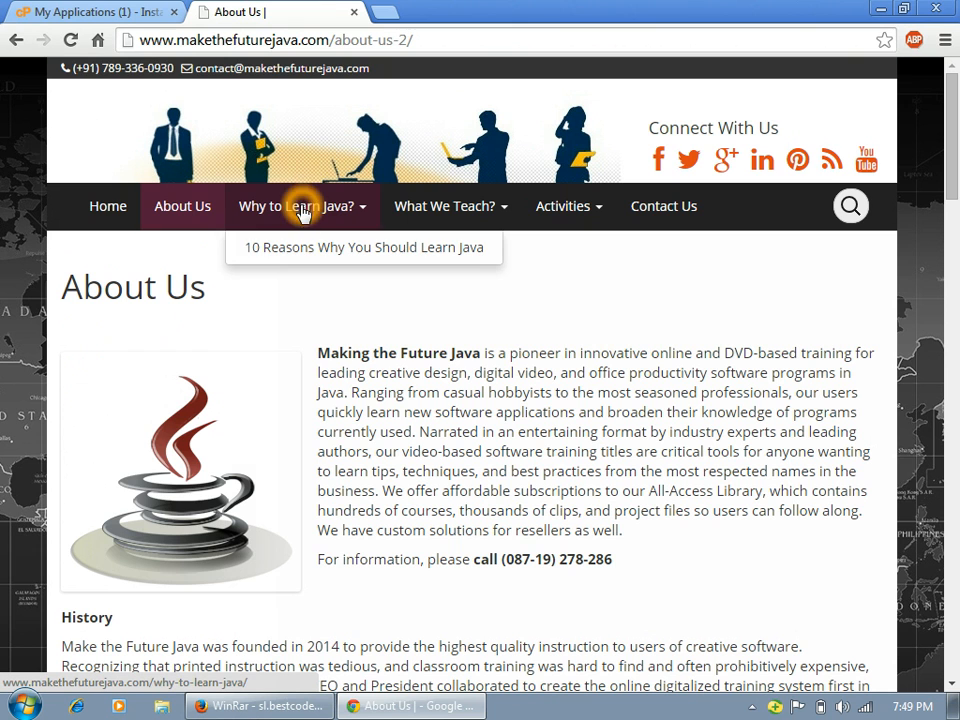
pyautogui.click(328, 250)
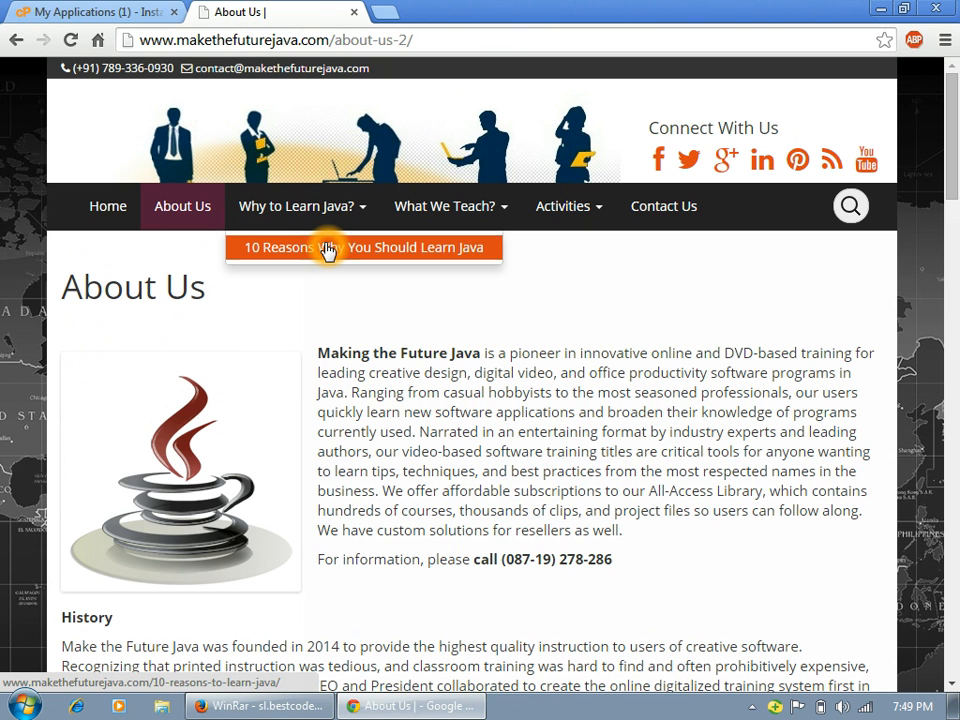
pyautogui.moveTo(446, 231)
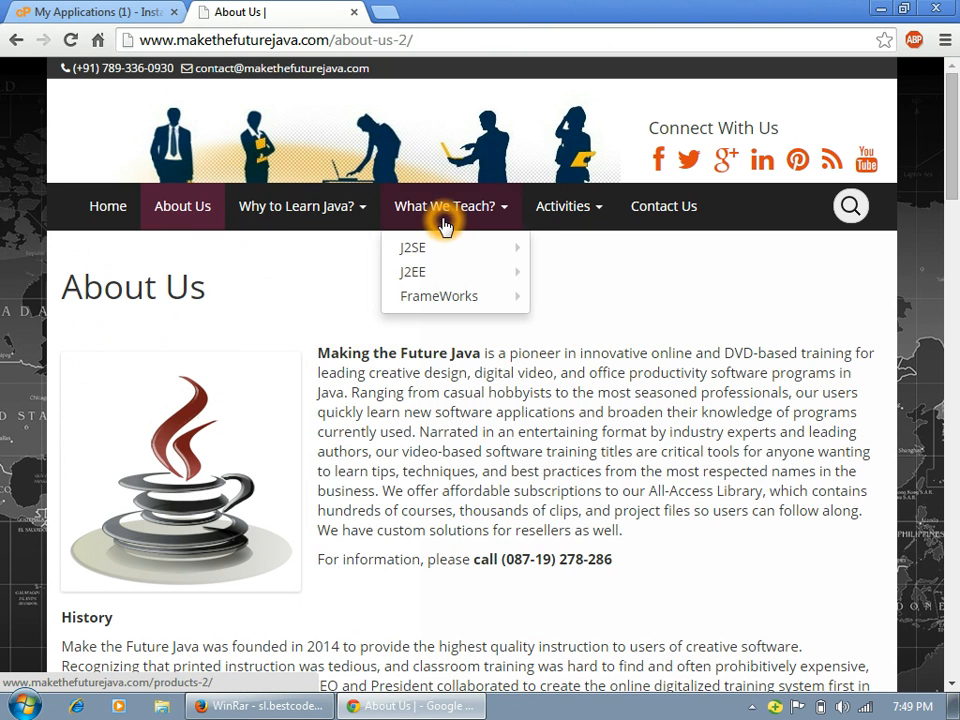
pyautogui.moveTo(413, 247)
pyautogui.click(418, 247)
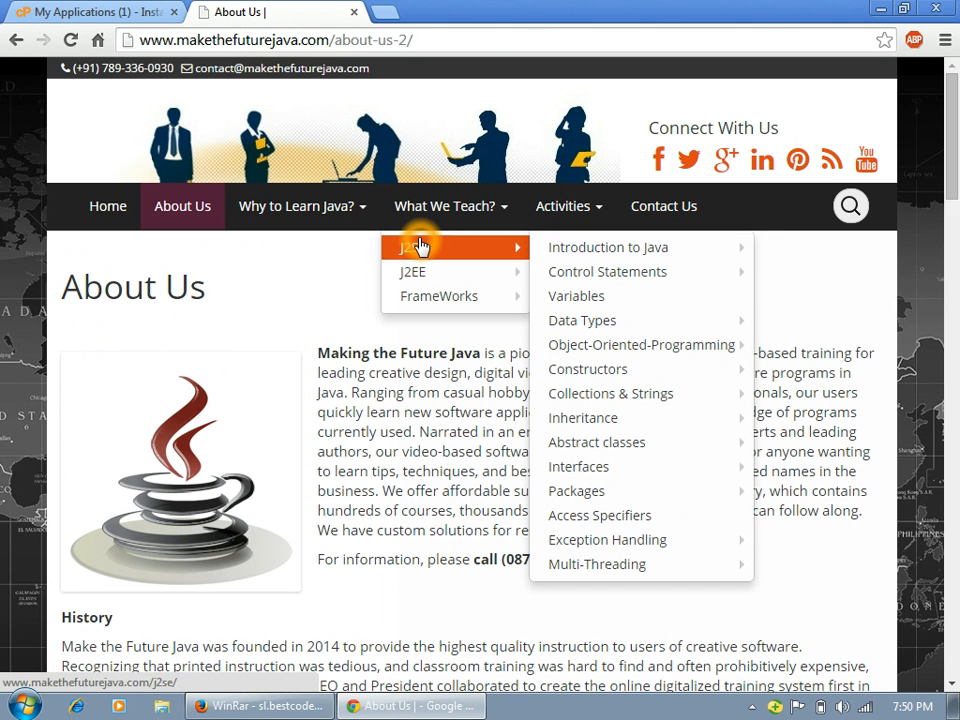
pyautogui.click(420, 250)
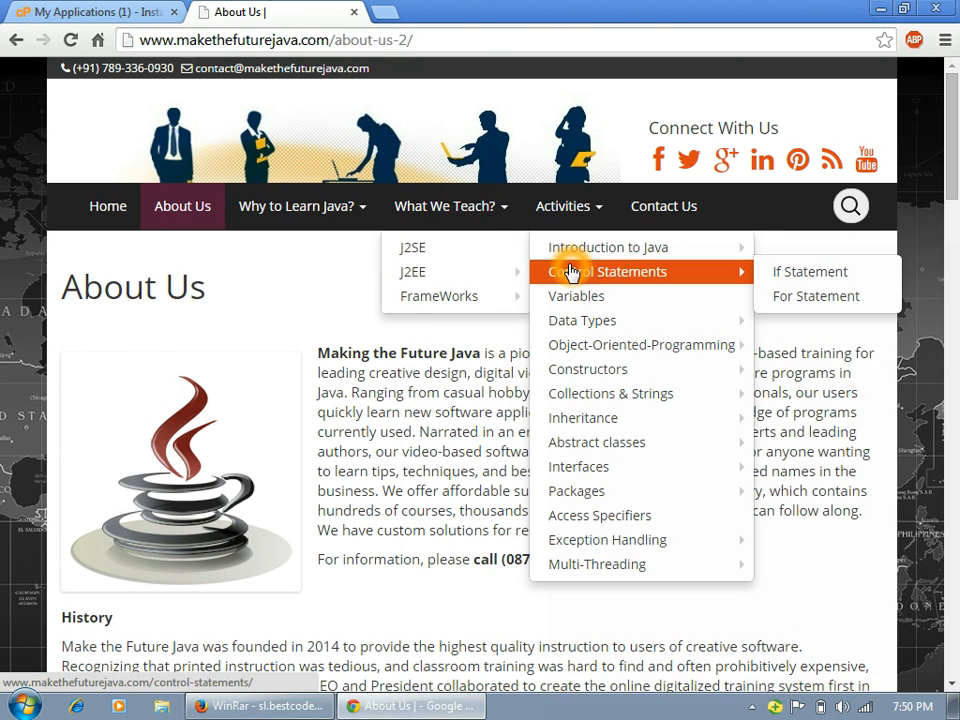
pyautogui.moveTo(584, 272)
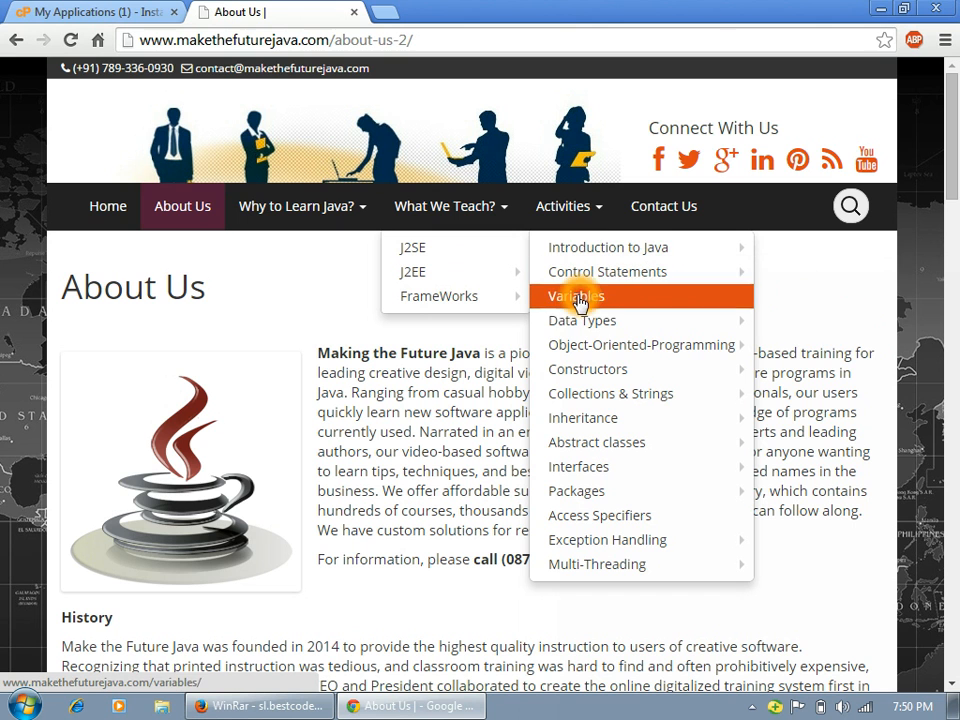
pyautogui.moveTo(578, 326)
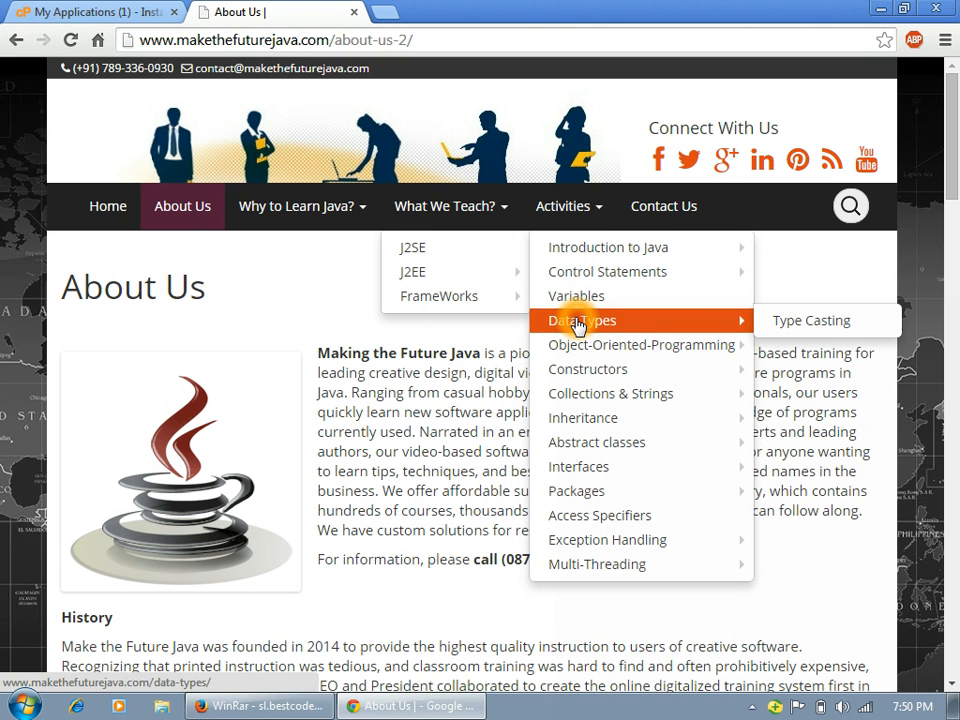
pyautogui.moveTo(581, 357)
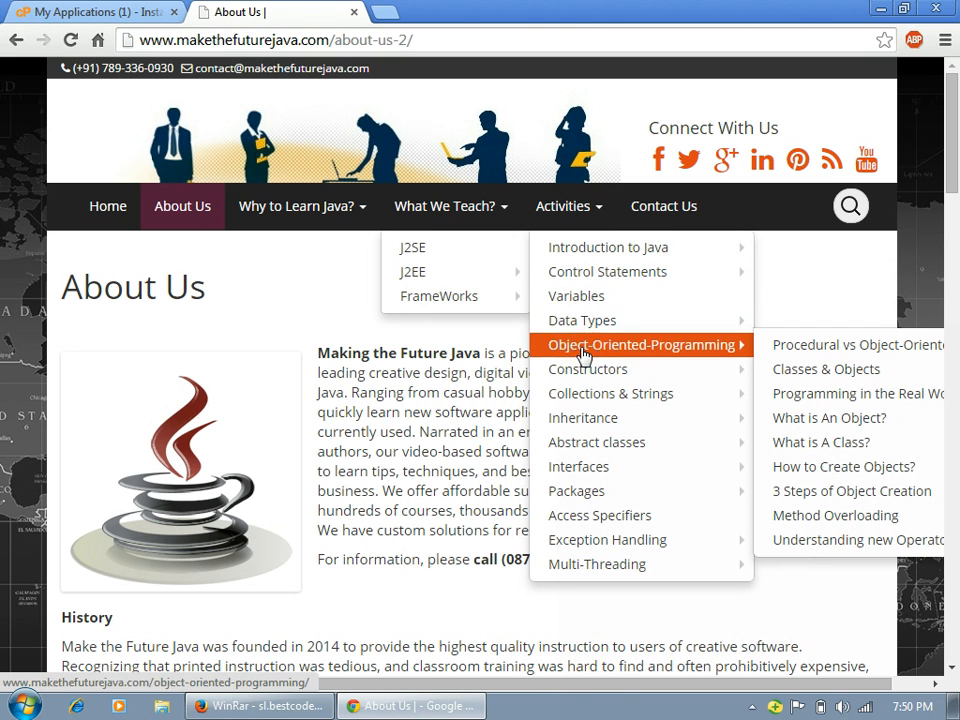
pyautogui.click(742, 347)
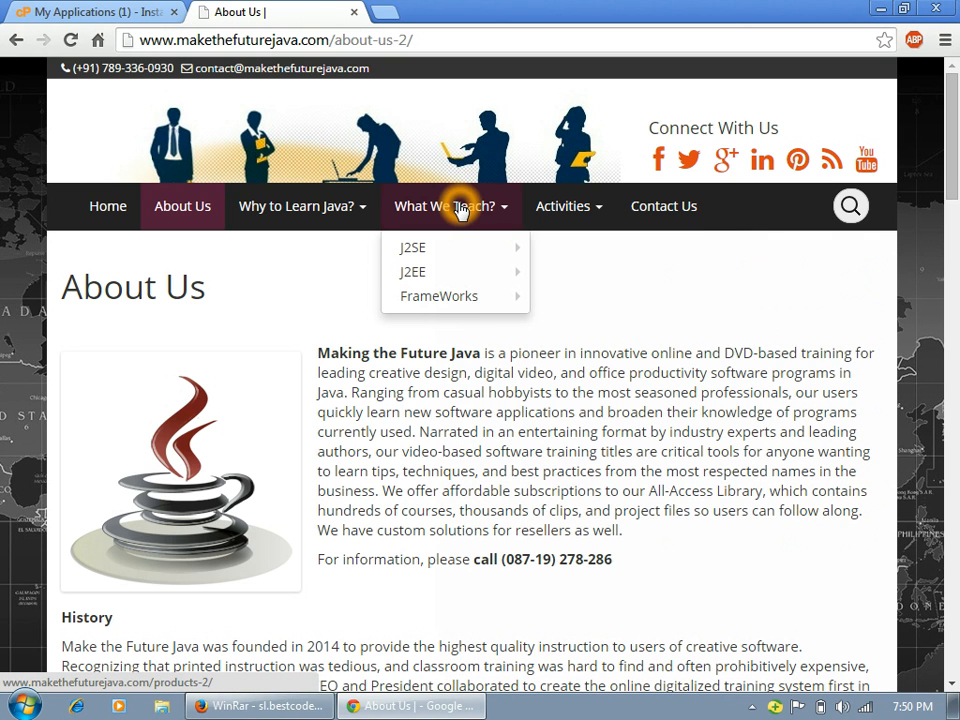
pyautogui.moveTo(428, 260)
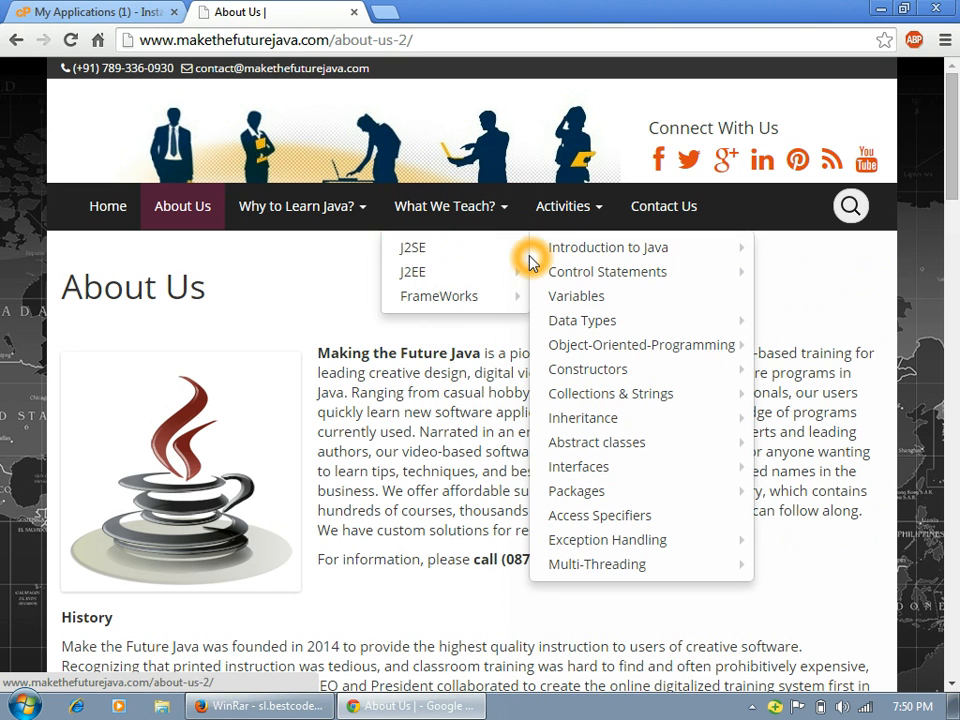
pyautogui.click(553, 213)
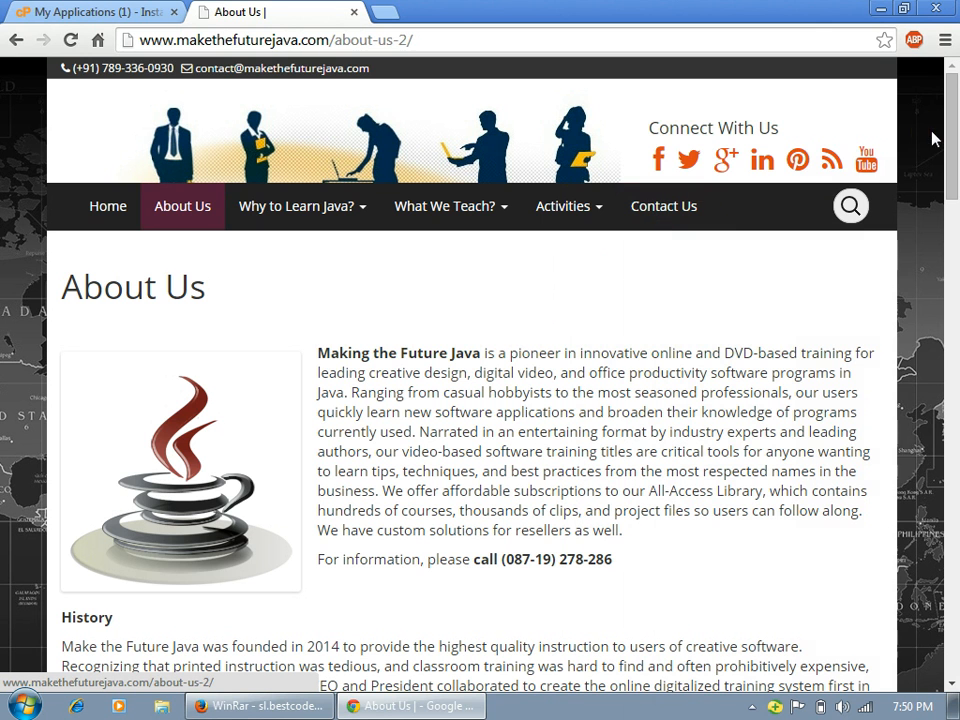
pyautogui.moveTo(953, 139); pyautogui.dragTo(500, 236)
# - Return to the Home page, advance the slider to its next slide and scroll down
pyautogui.click(98, 218)
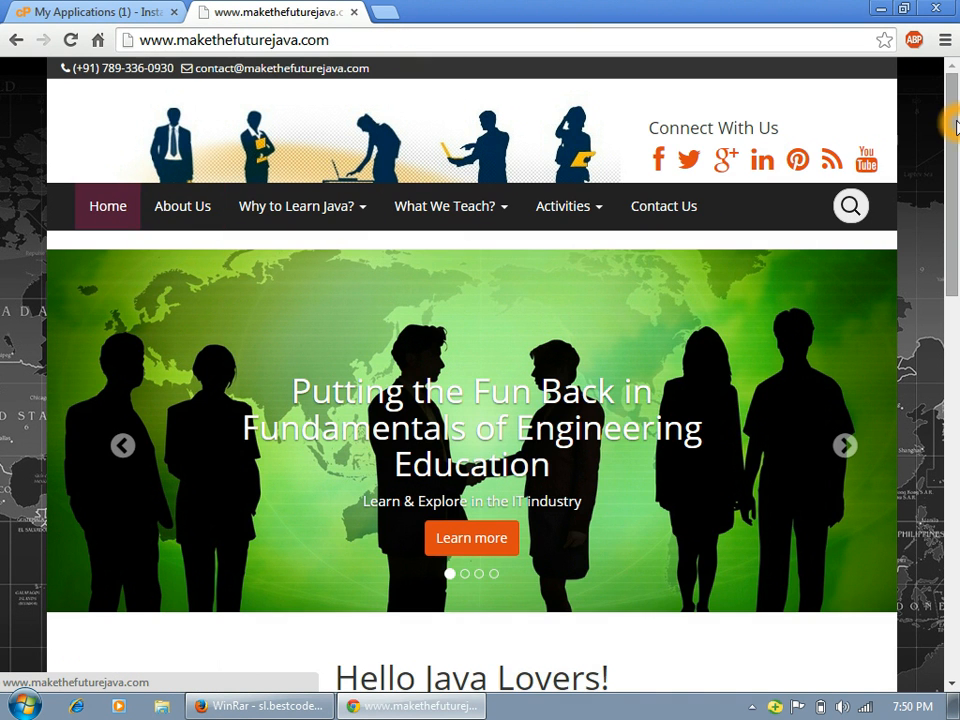
pyautogui.moveTo(955, 125); pyautogui.dragTo(953, 150)
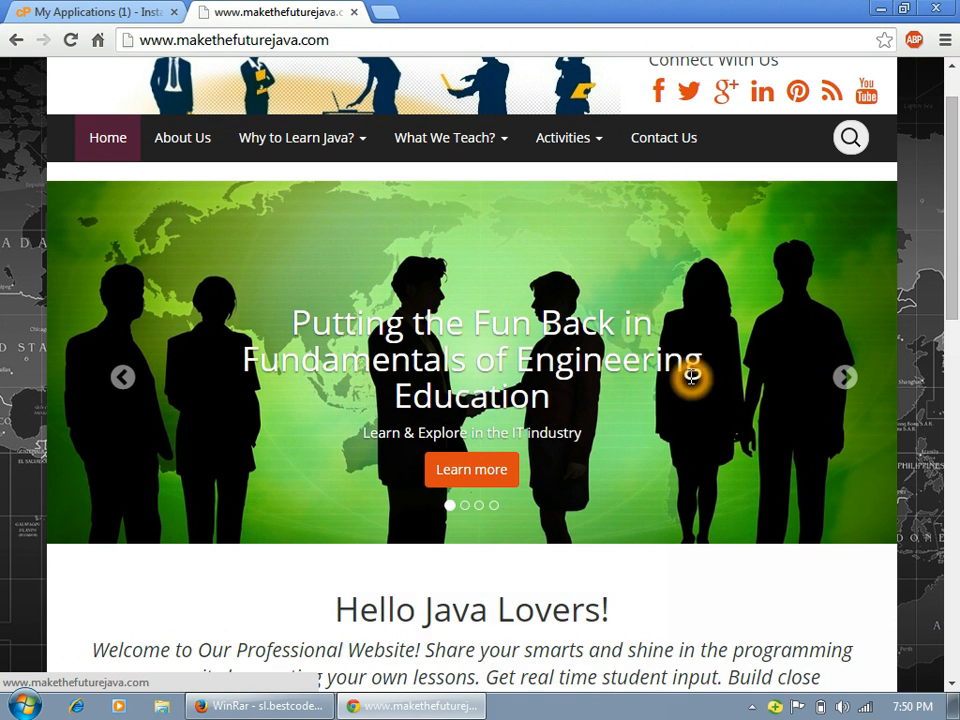
pyautogui.click(846, 377)
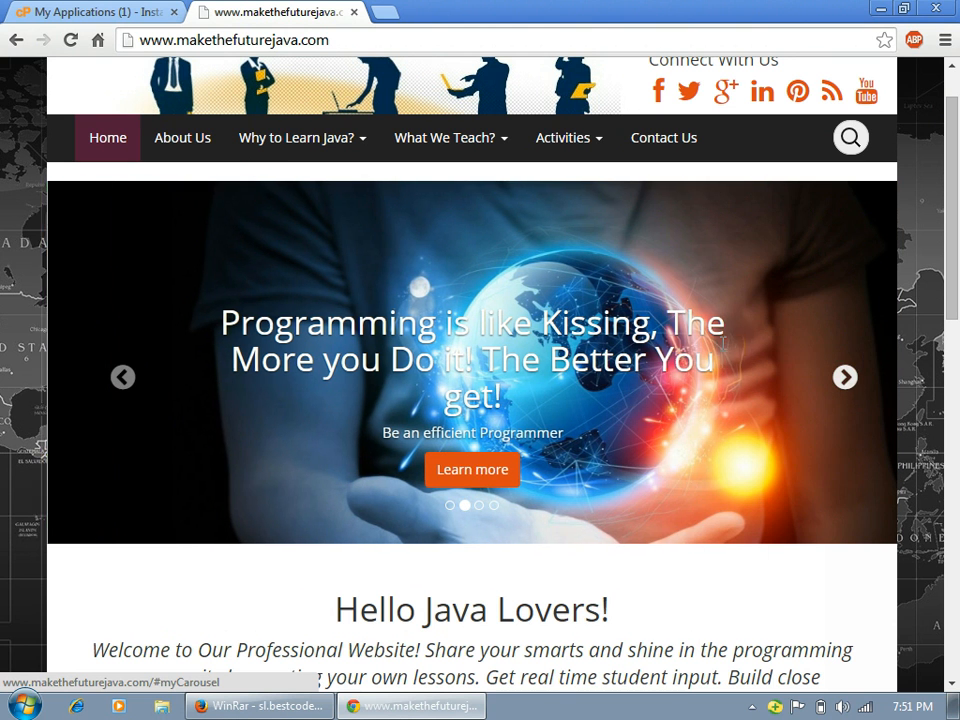
pyautogui.moveTo(957, 177); pyautogui.dragTo(954, 424)
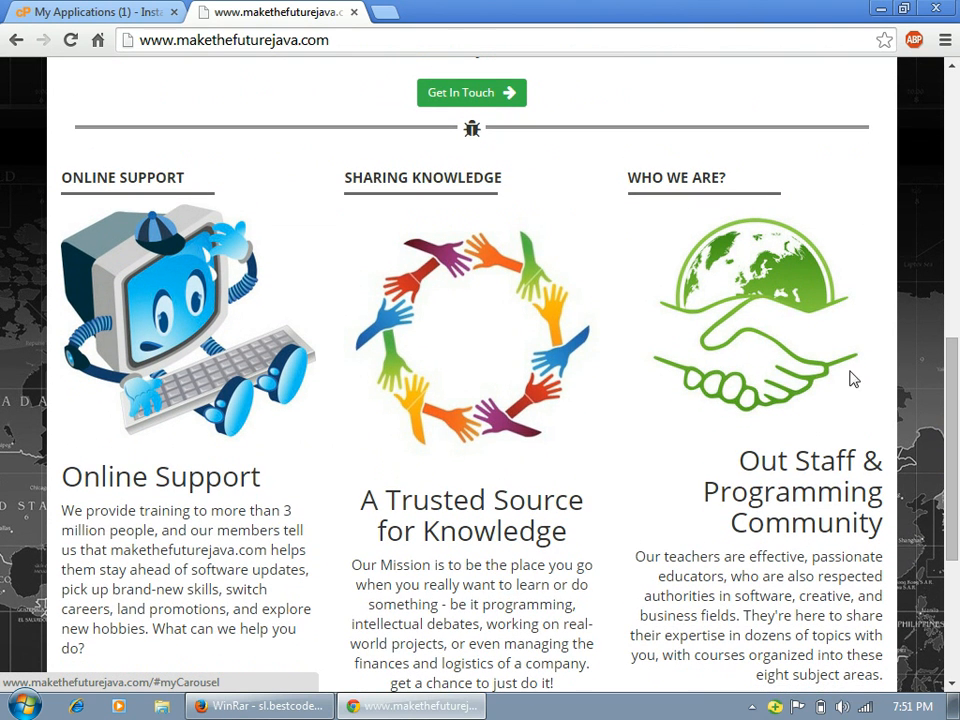
# - Click further home page elements, scroll back up and use the page's right-click menu
pyautogui.click(220, 236)
pyautogui.click(897, 258)
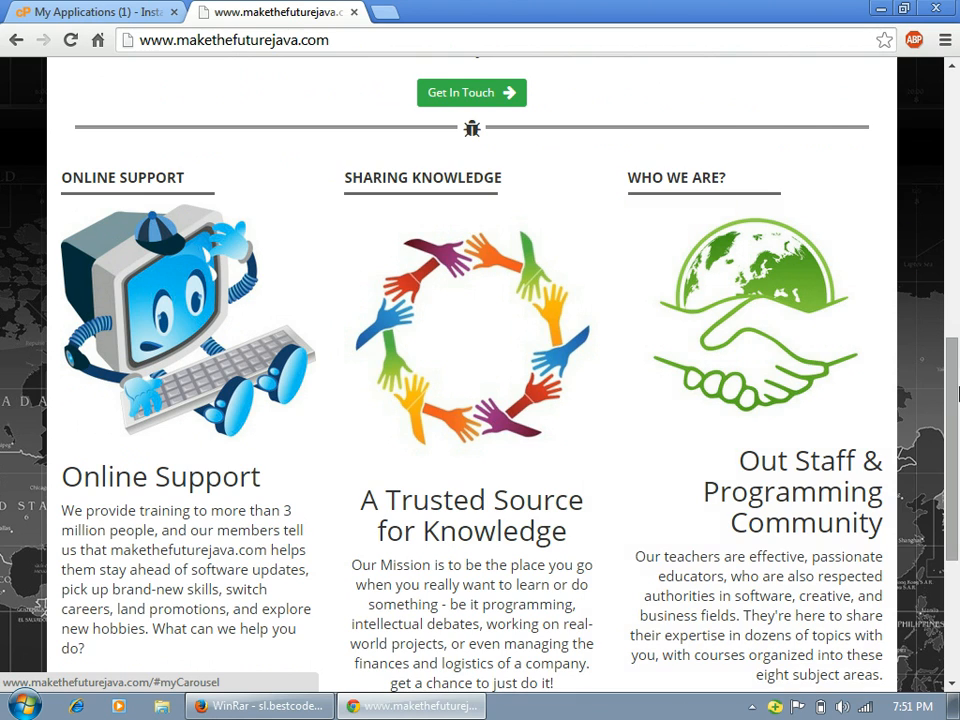
pyautogui.moveTo(955, 440); pyautogui.dragTo(935, 130)
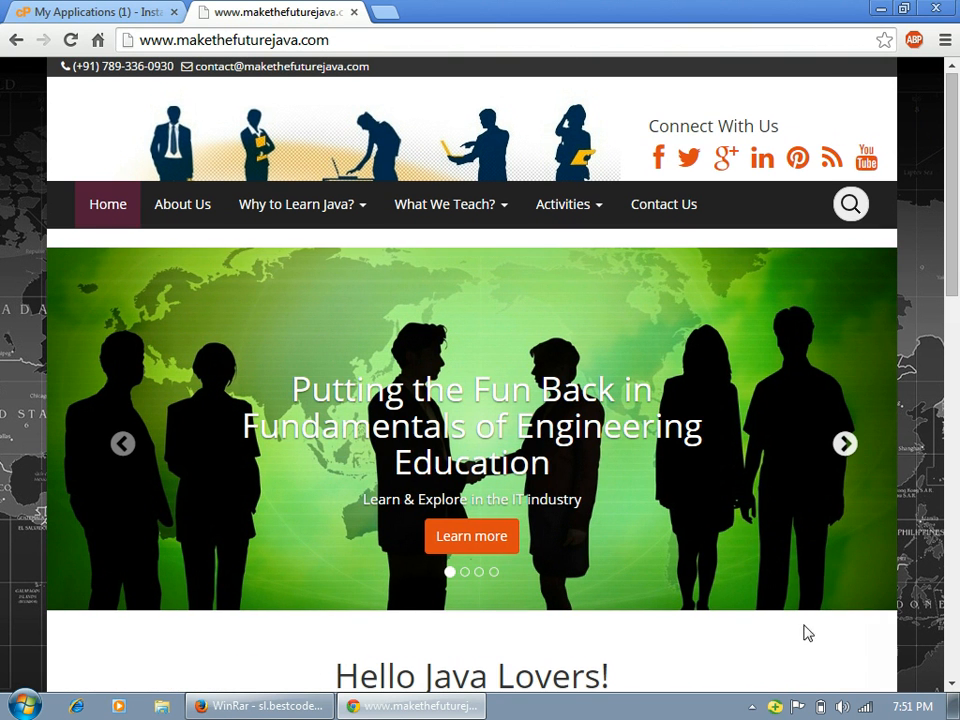
pyautogui.click(752, 706)
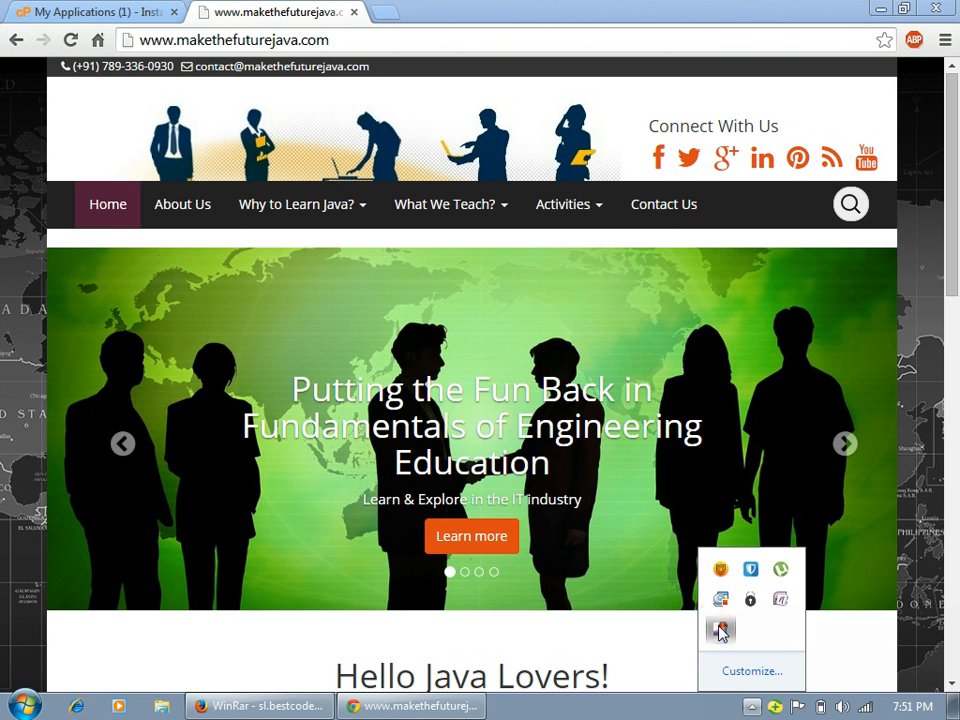
pyautogui.rightClick(720, 630)
pyautogui.click(508, 566)
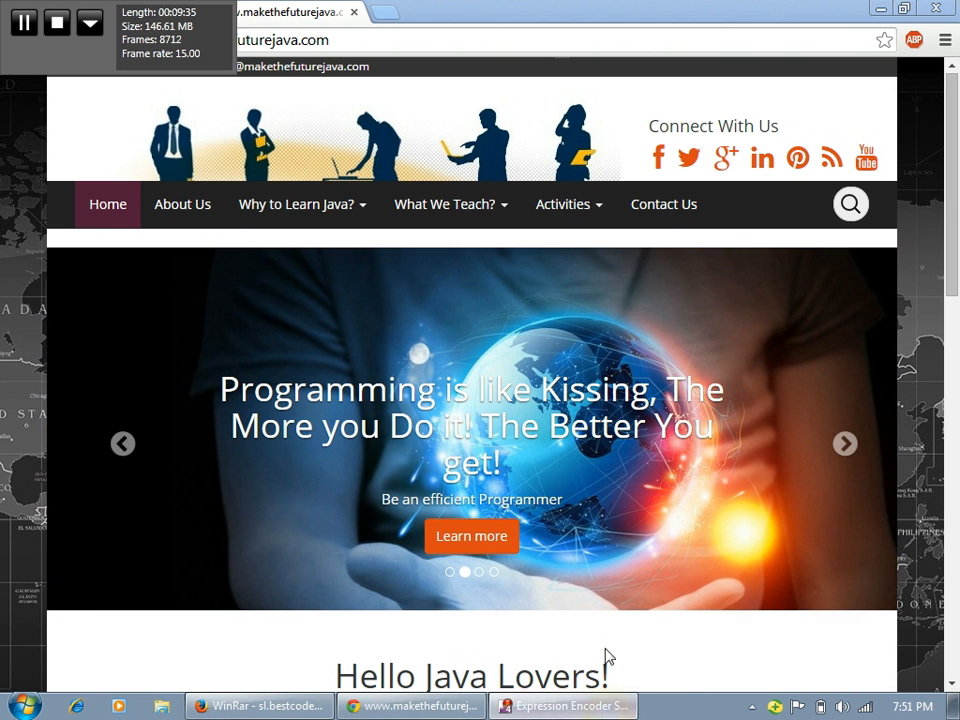
pyautogui.click(748, 707)
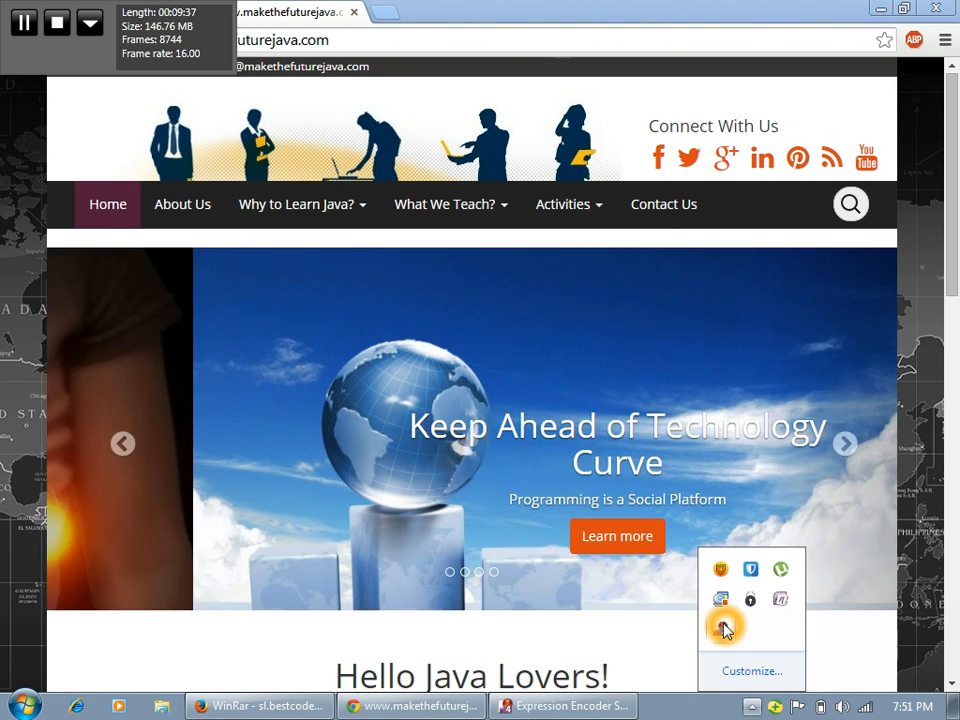